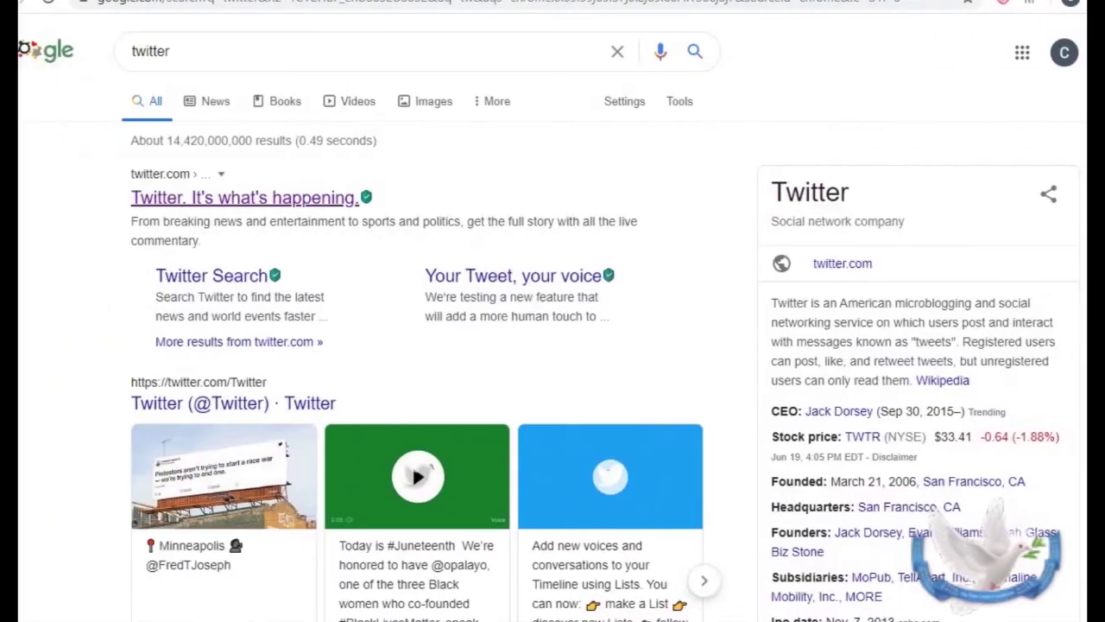
- Start a new Twitter sign-up and enter 'Nonprofit Account' as the account name
left_click(244, 197)
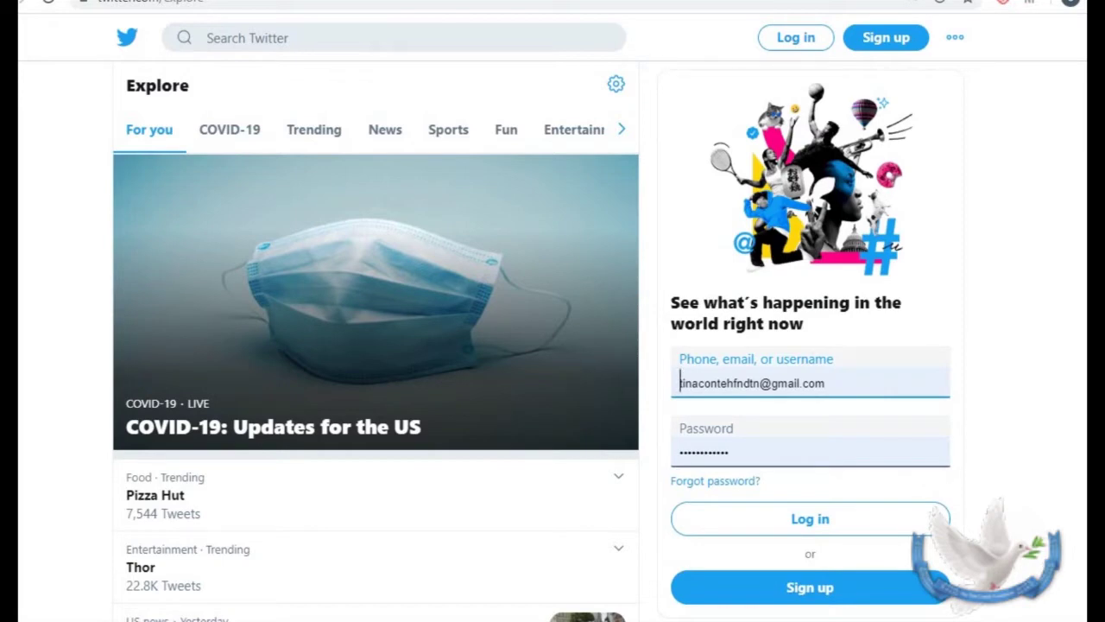
left_click(886, 37)
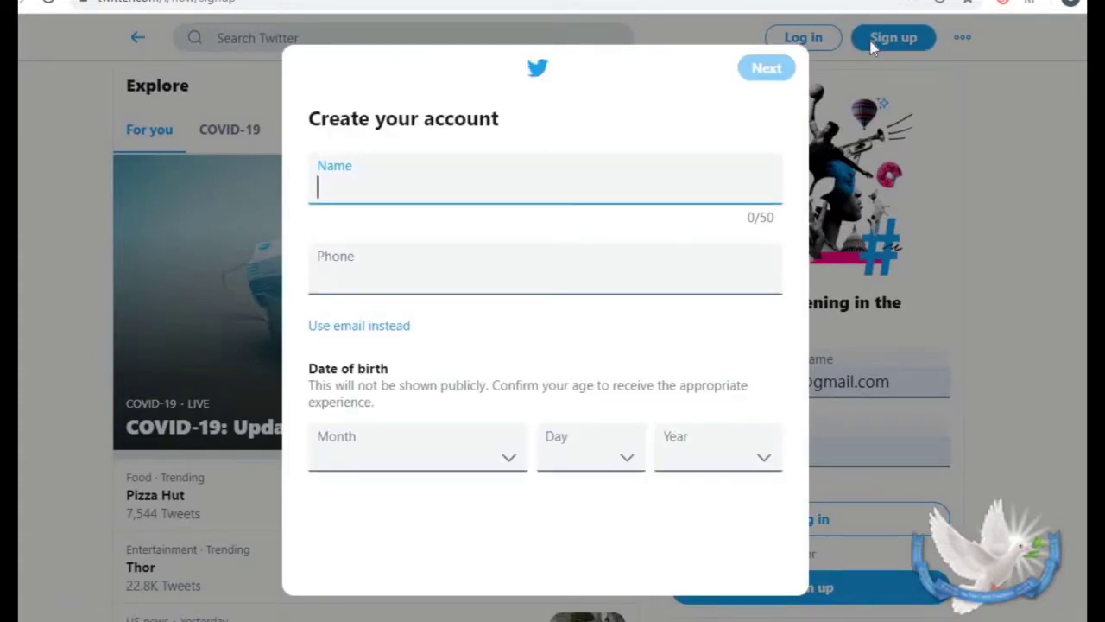
type("Nonprofit Account")
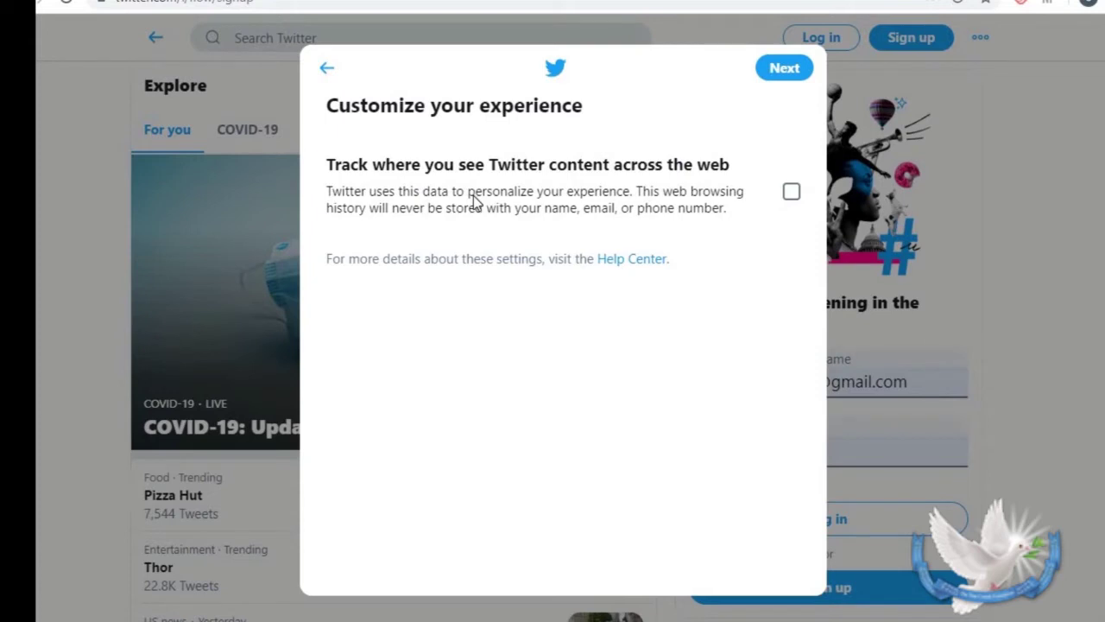
- Leave cross-web tracking off and submit the SMS verification code to continue signup
left_click(792, 193)
left_click(792, 193)
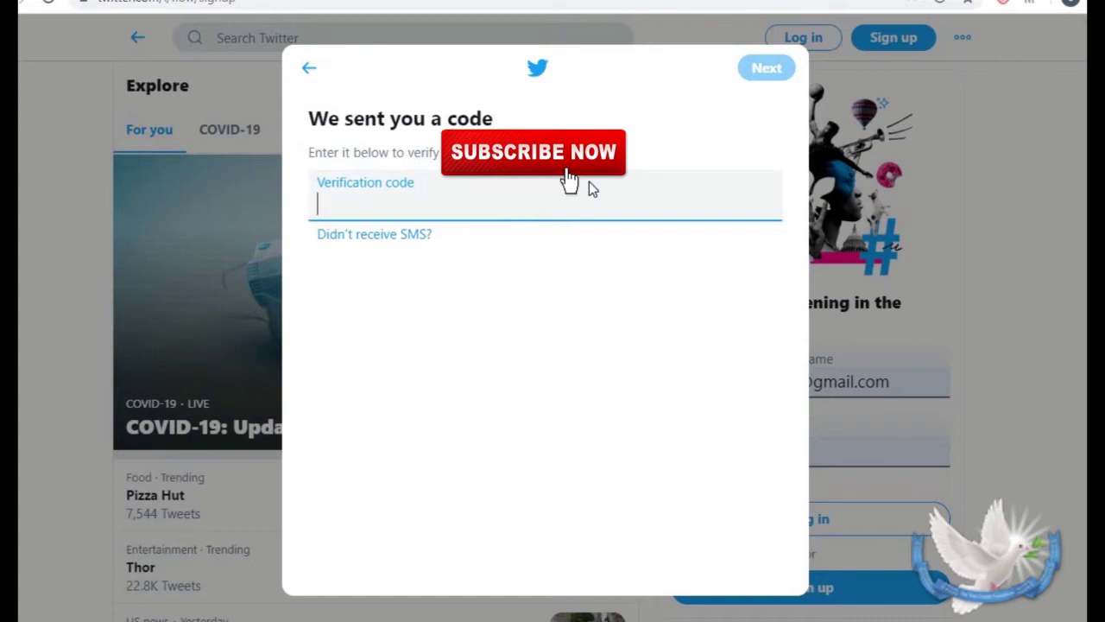
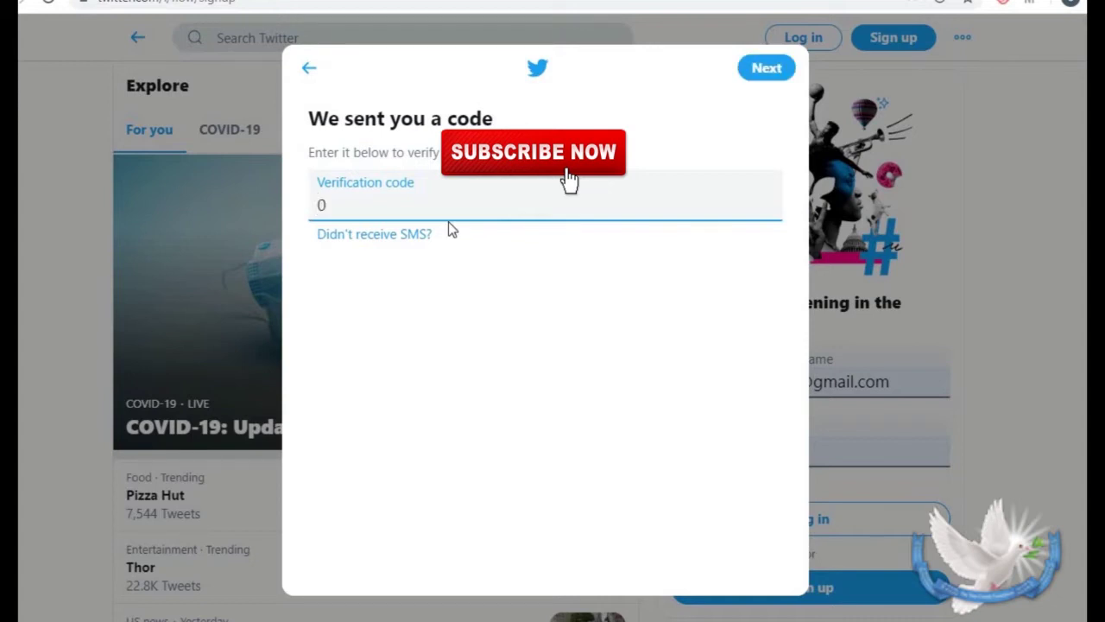
key("Return")
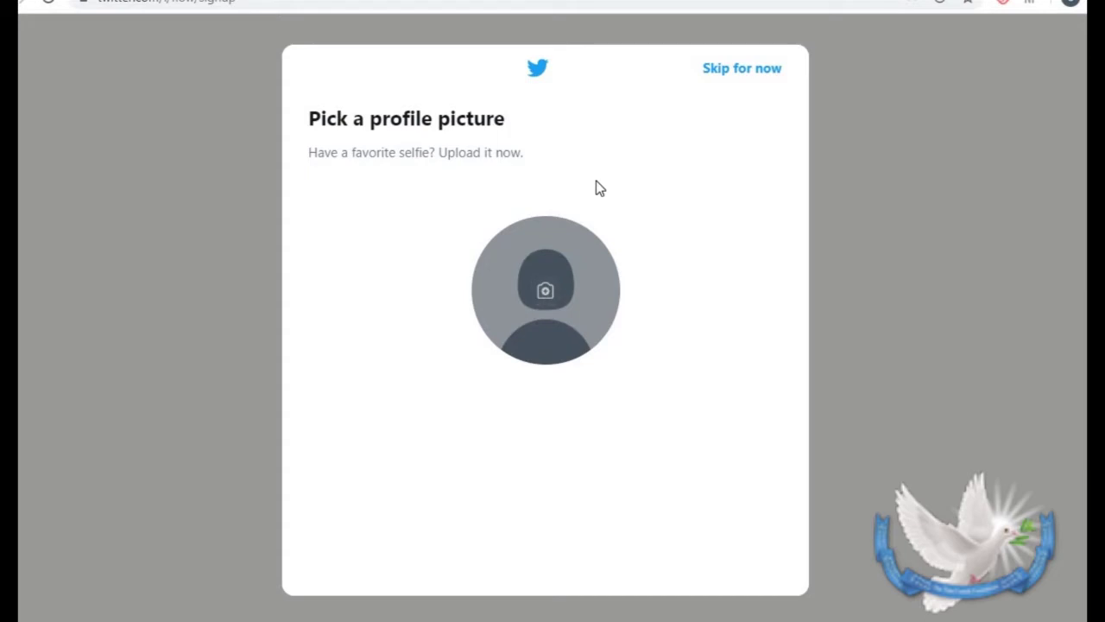
- Skip both the profile picture and the Describe yourself bio pages
left_click(748, 75)
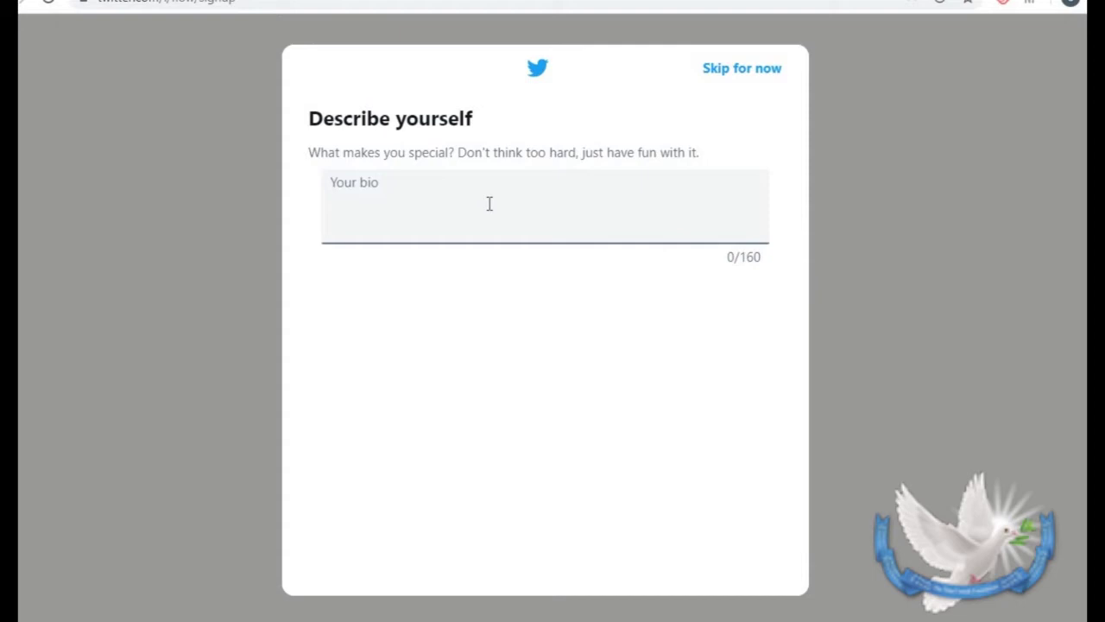
left_click(735, 73)
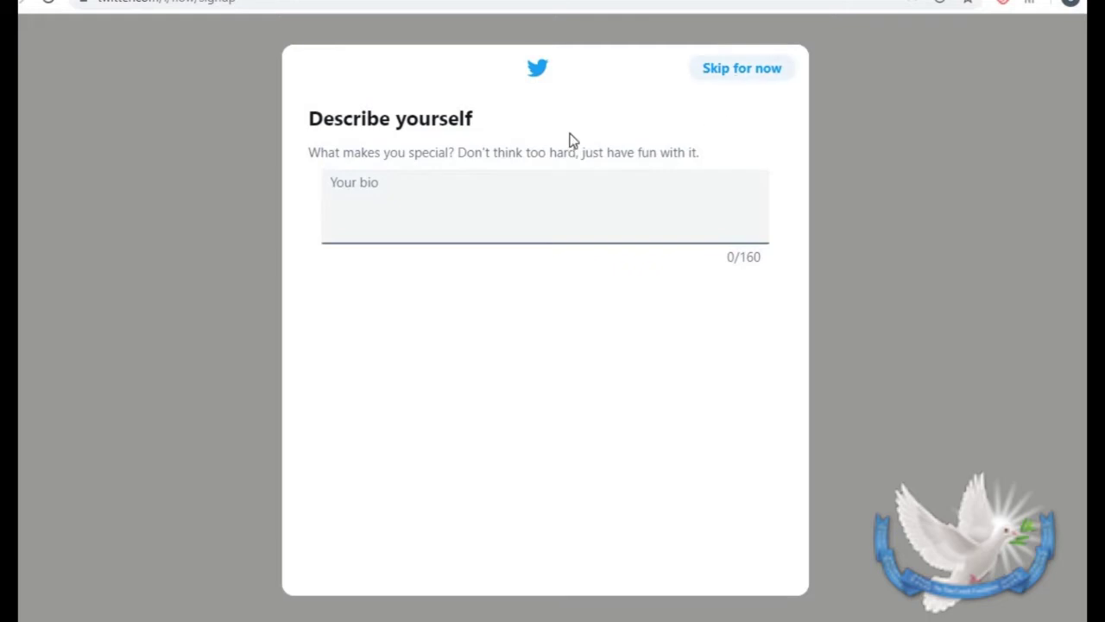
left_click(726, 77)
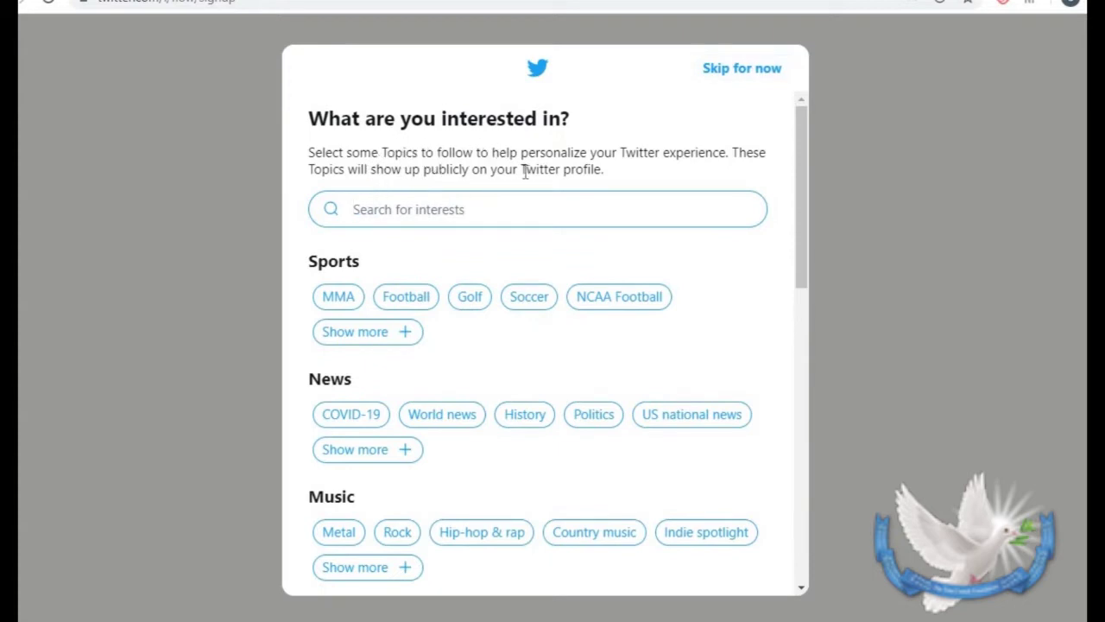
- Choose the Humanitarian interest under Nonprofits and continue to suggested accounts
scroll(540, 323, "down", 3)
scroll(540, 325, "down", 5)
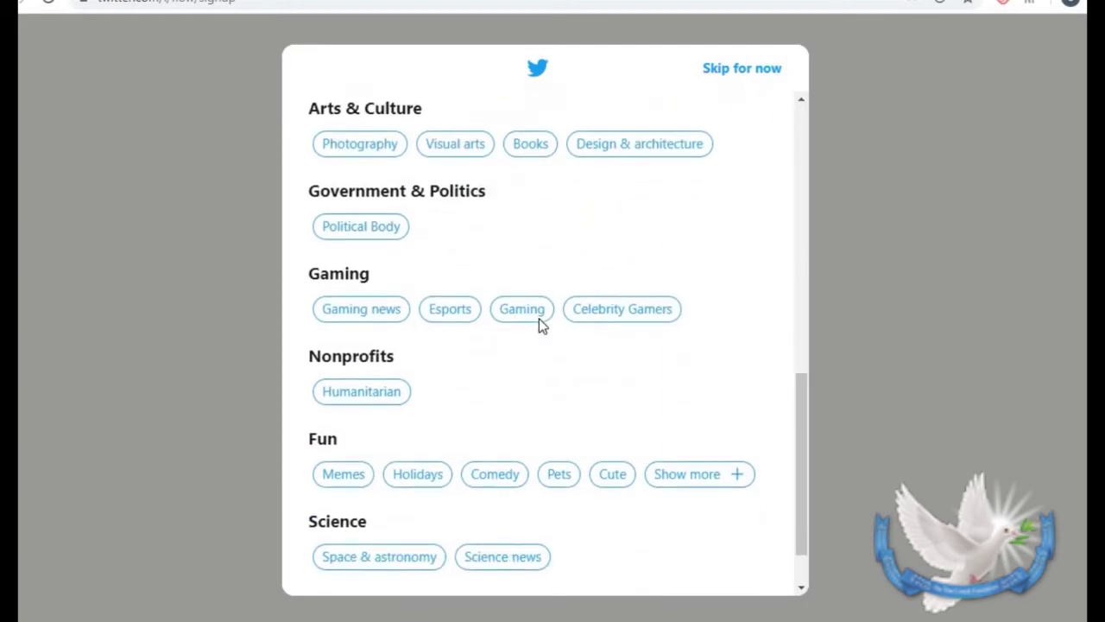
scroll(542, 324, "down", 1)
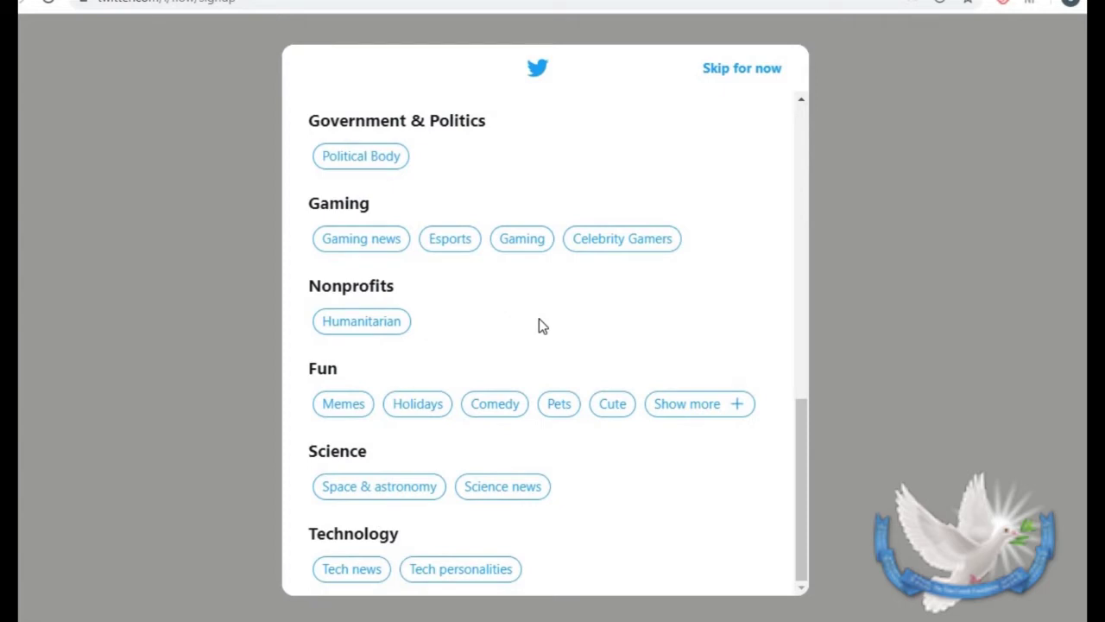
scroll(539, 318, "up", 2)
left_click(382, 508)
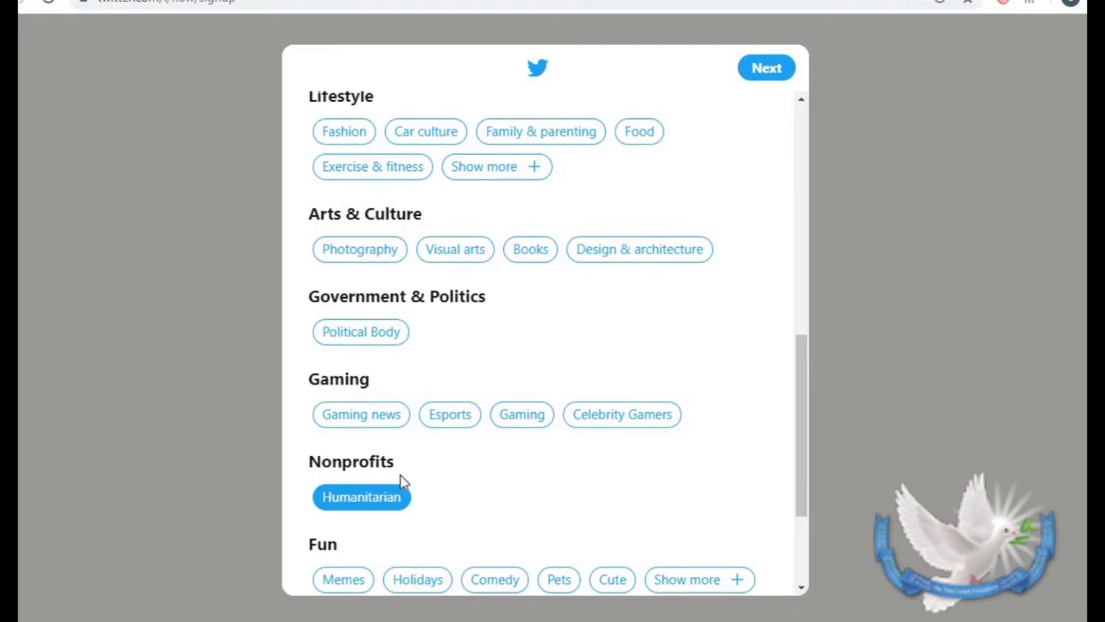
left_click(756, 80)
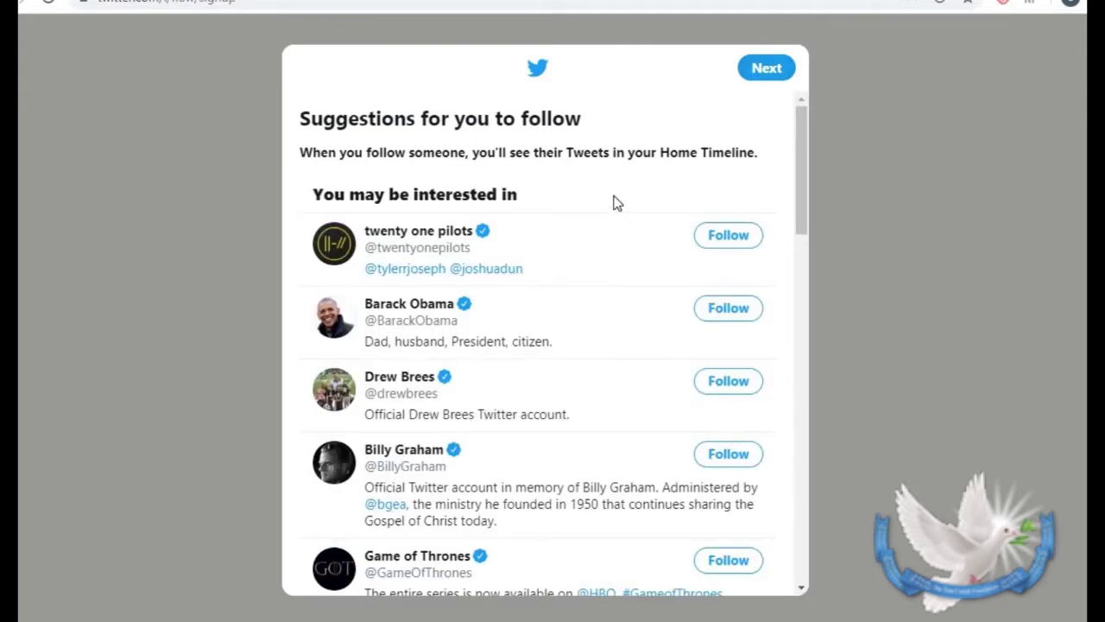
- Continue past suggested accounts without following any and decline notifications
left_click(773, 75)
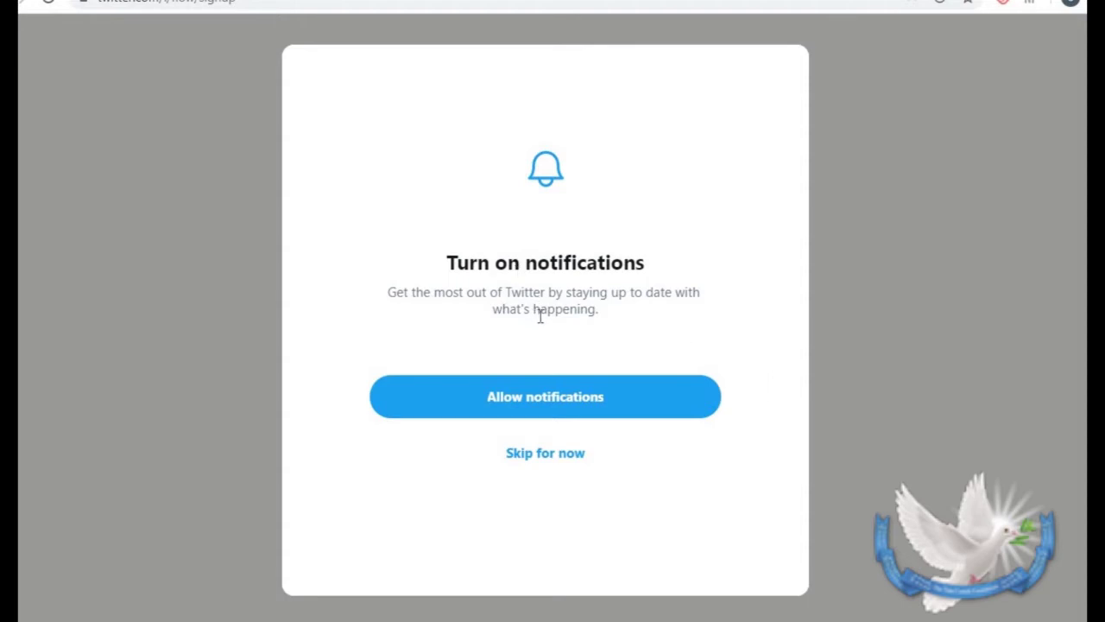
left_click(569, 458)
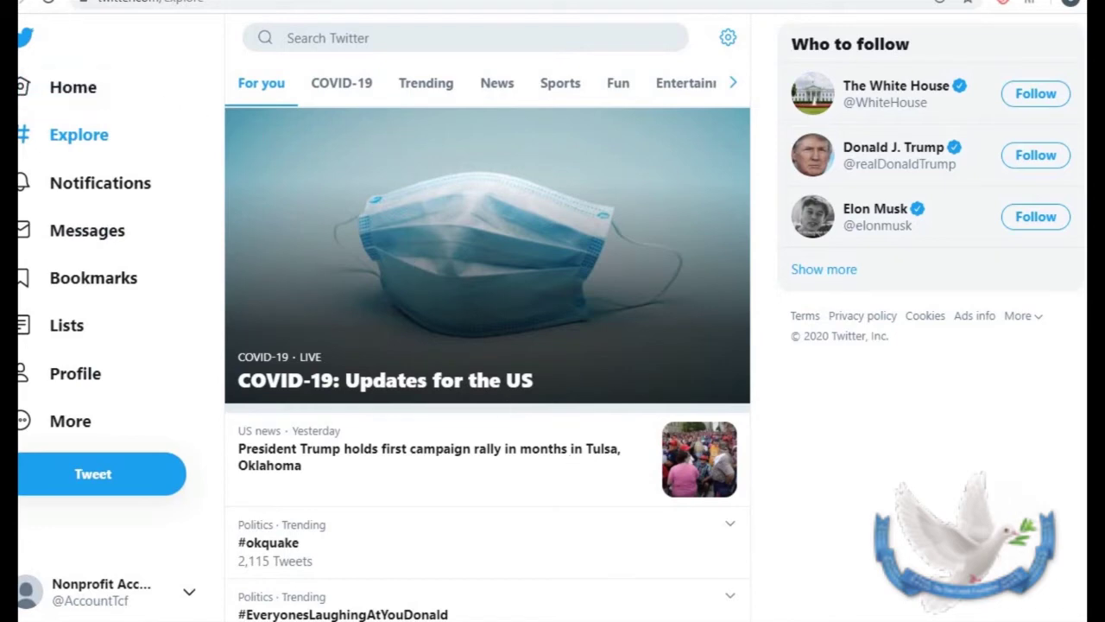
- Open the account switcher to change to the foundation's organization account
scroll(136, 522, "down", 1)
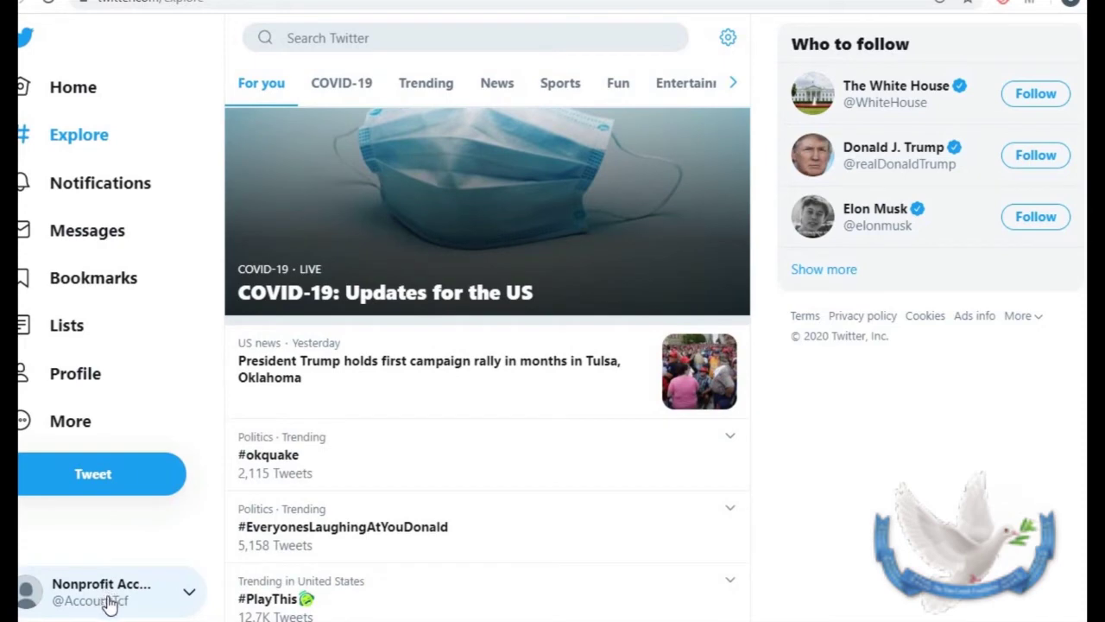
left_click(158, 596)
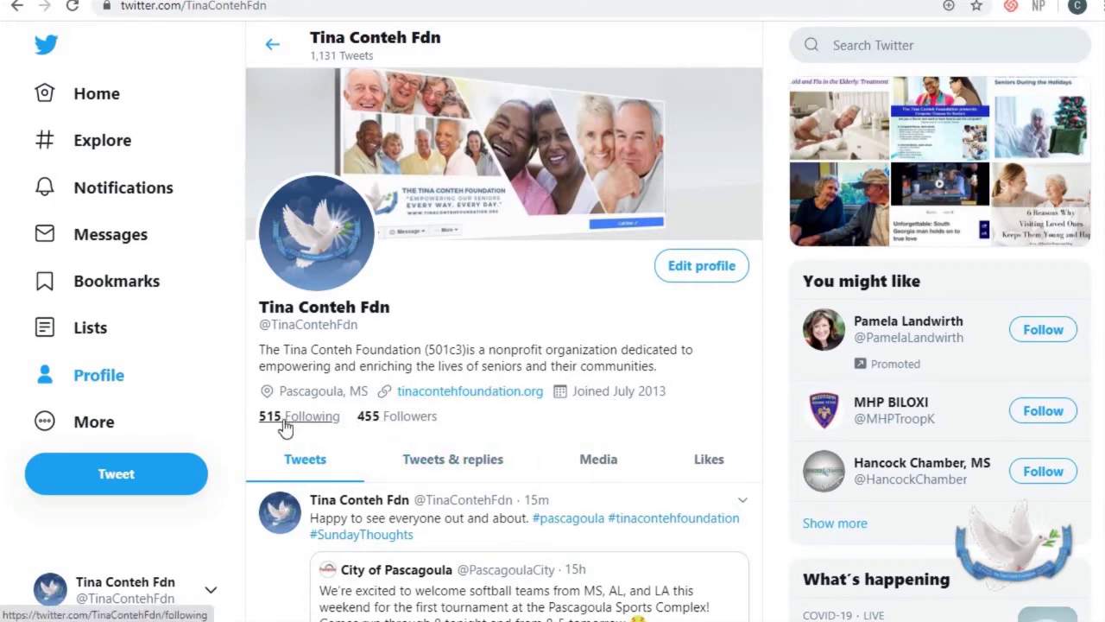
- Search Twitter for 'wlox'
left_click(443, 423)
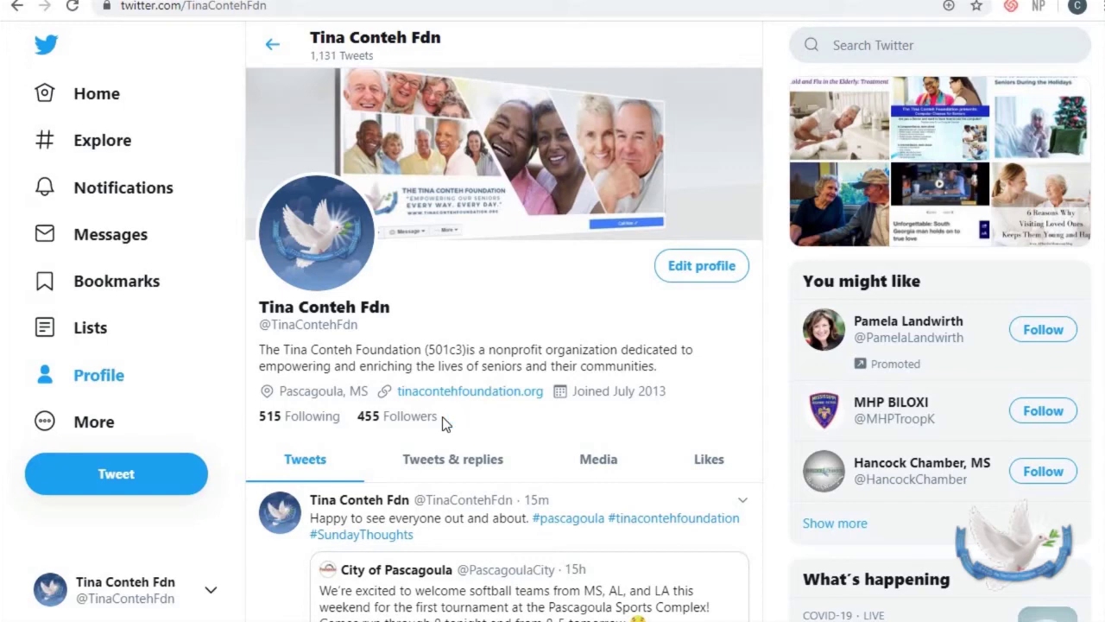
left_click(872, 45)
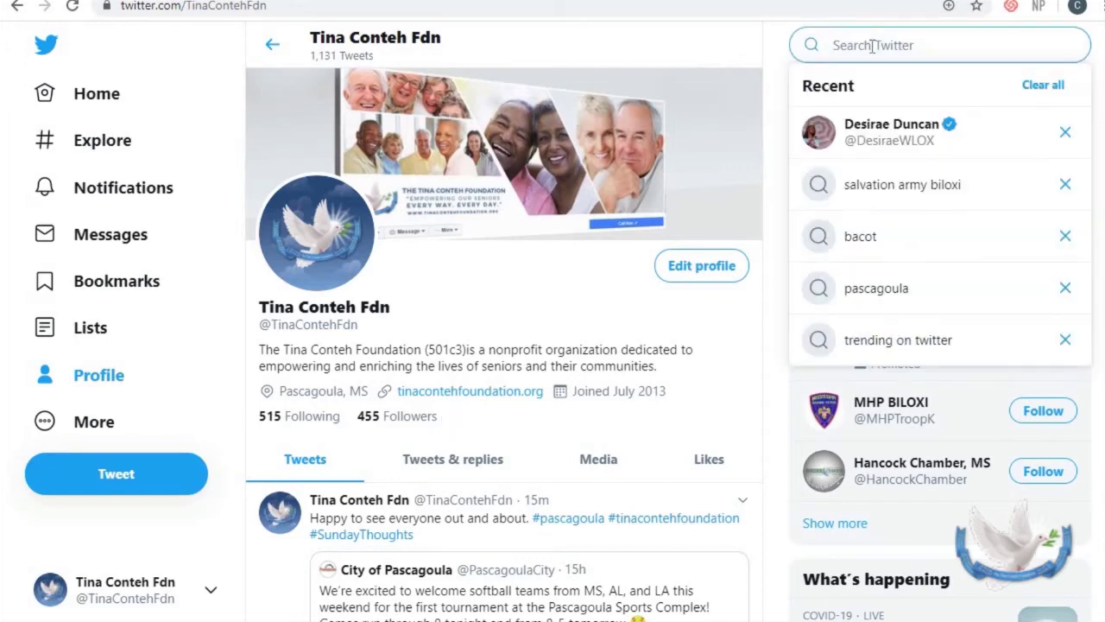
type("wlox")
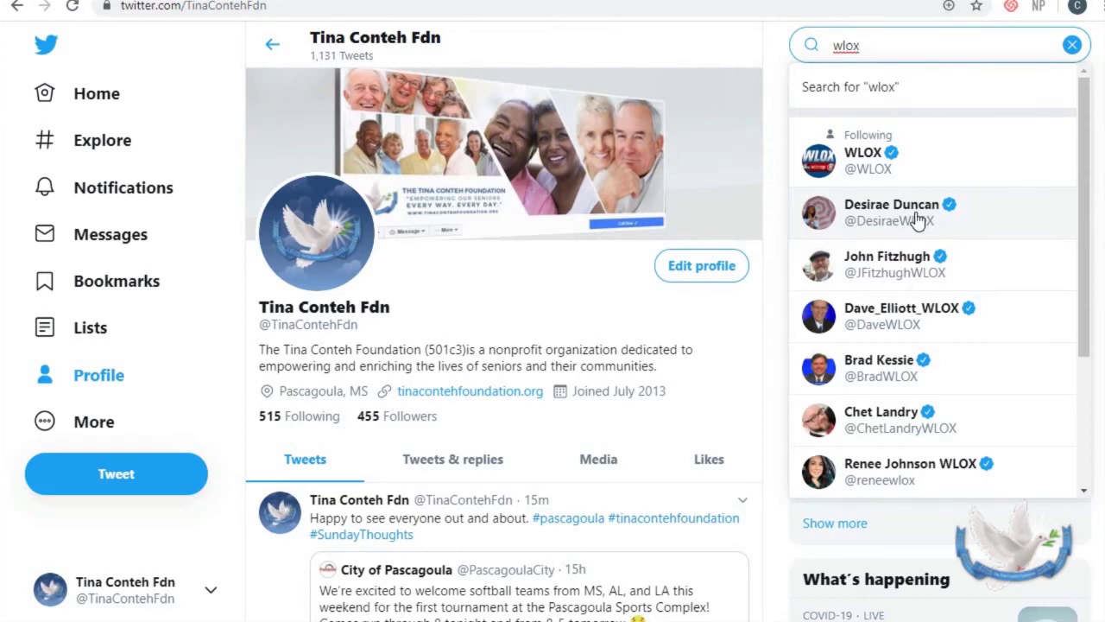
- Scroll the profile timeline down to the retweet of the City of Pascagoula post
scroll(469, 420, "down", 4)
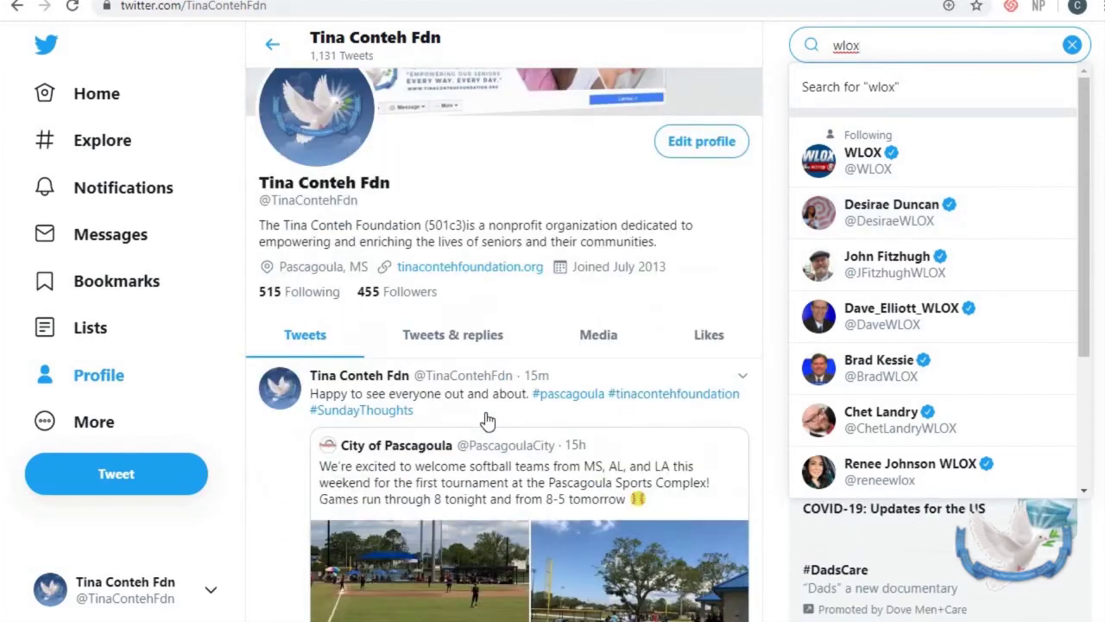
scroll(518, 402, "down", 2)
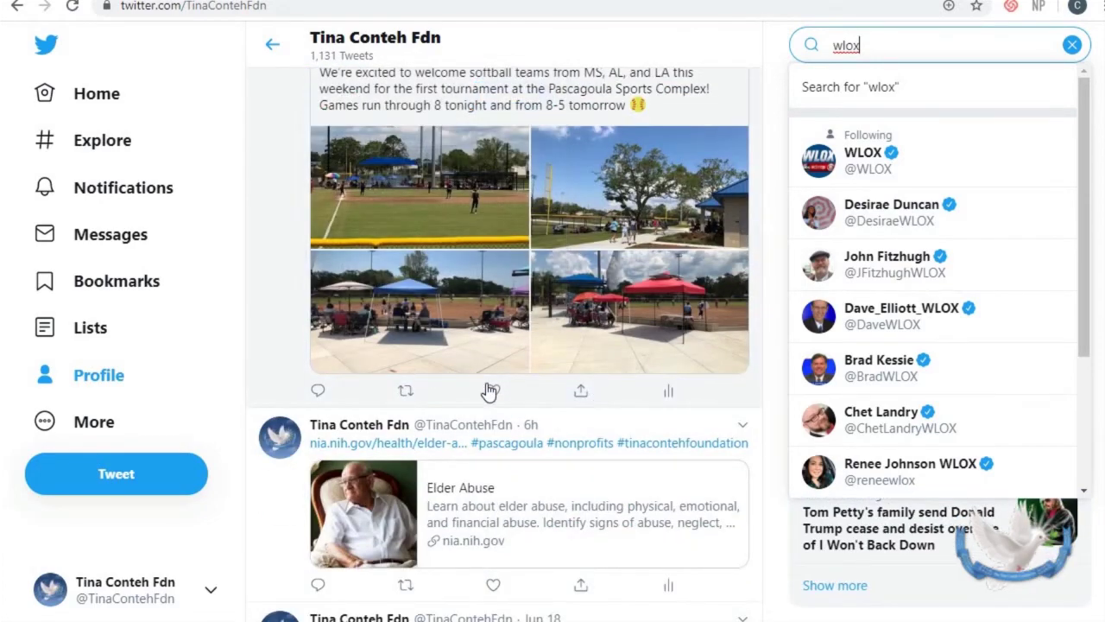
scroll(486, 389, "down", 2)
scroll(486, 390, "up", 2)
scroll(486, 390, "down", 4)
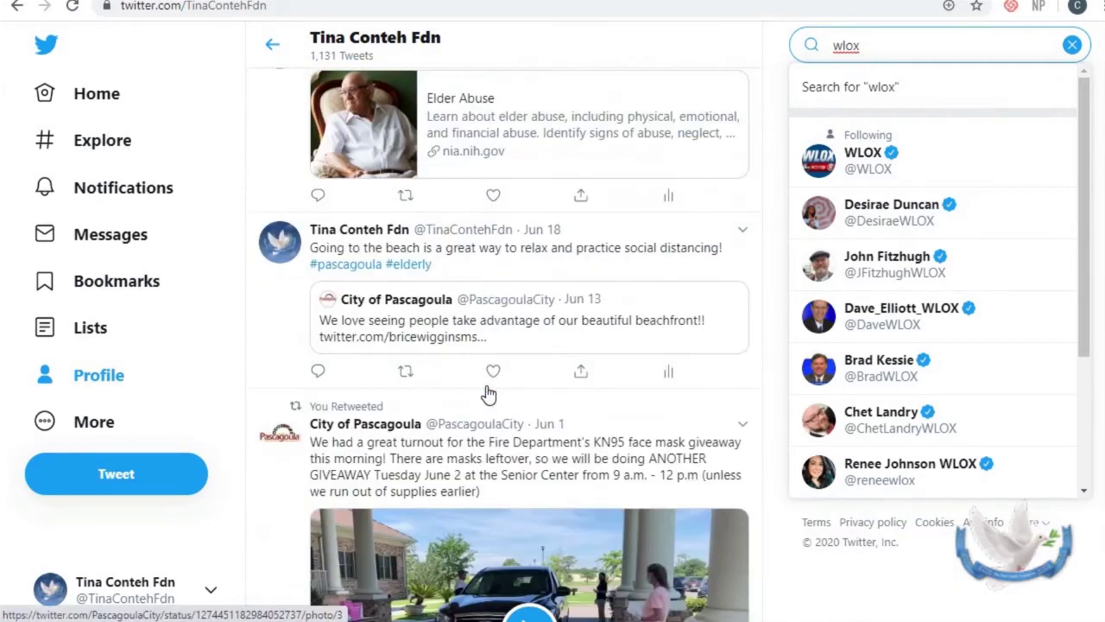
scroll(486, 389, "down", 2)
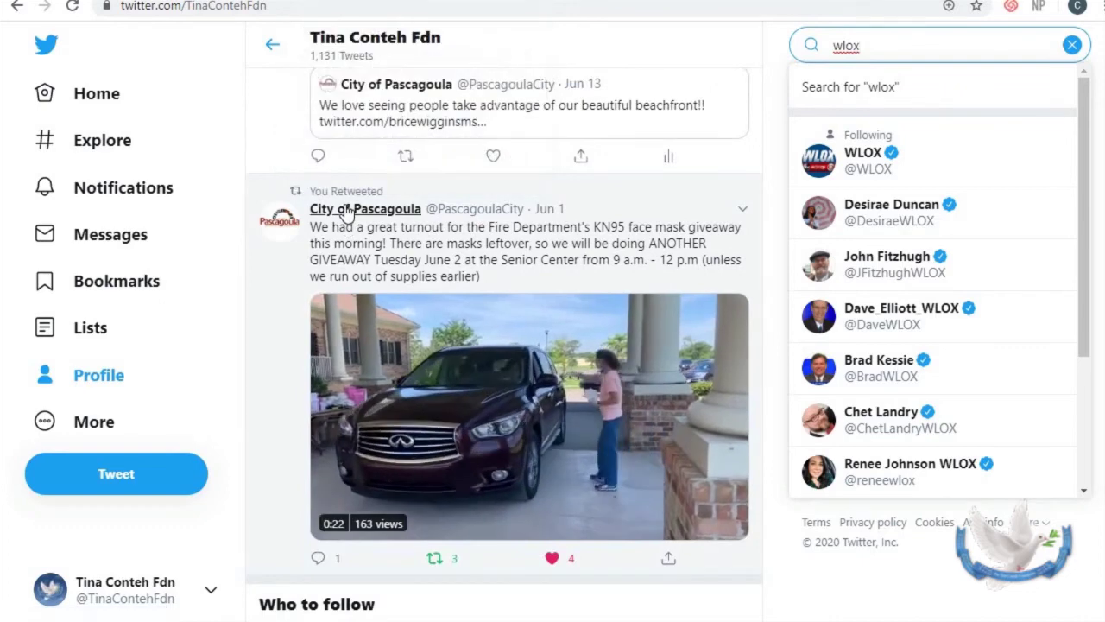
mouse_move(345, 212)
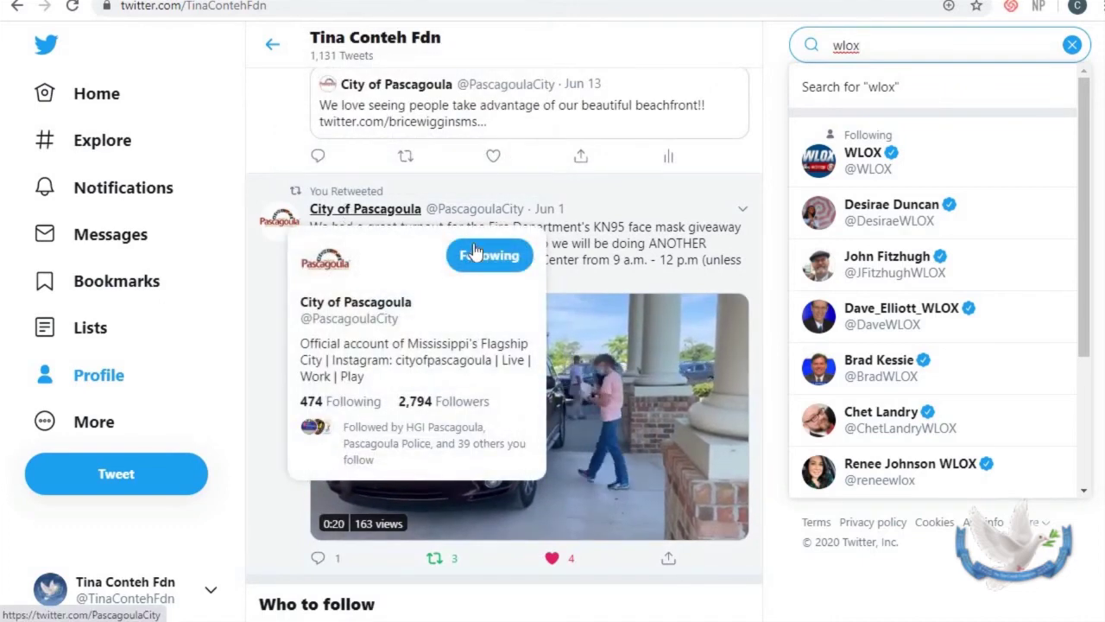
- On the City of Pascagoula profile, like the softball tournament tweet and open its retweet menu
left_click(386, 218)
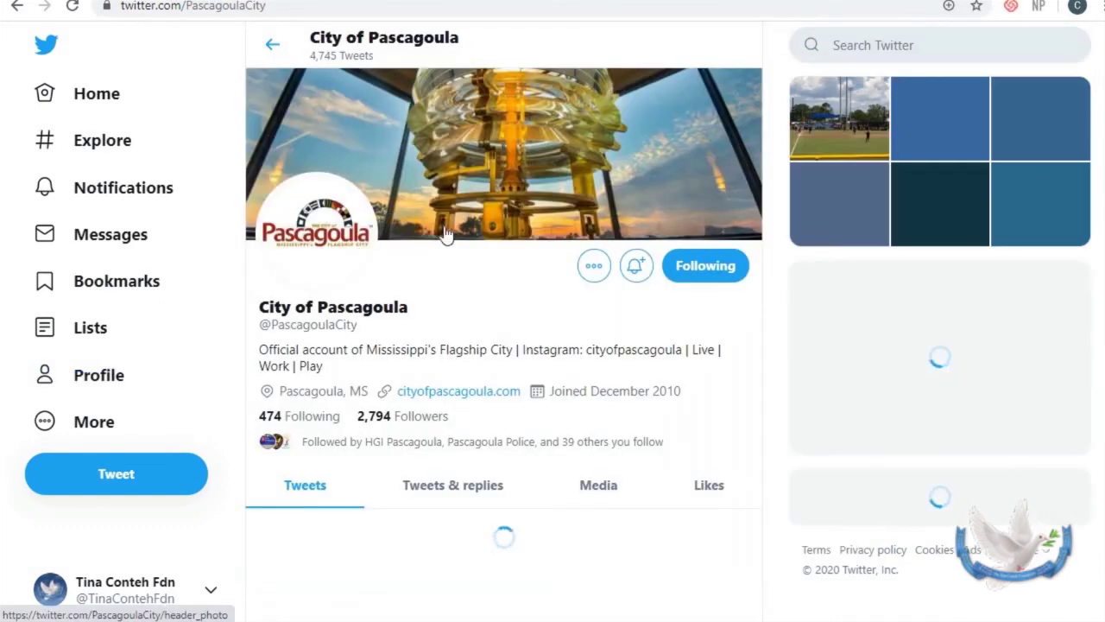
scroll(492, 276, "down", 2)
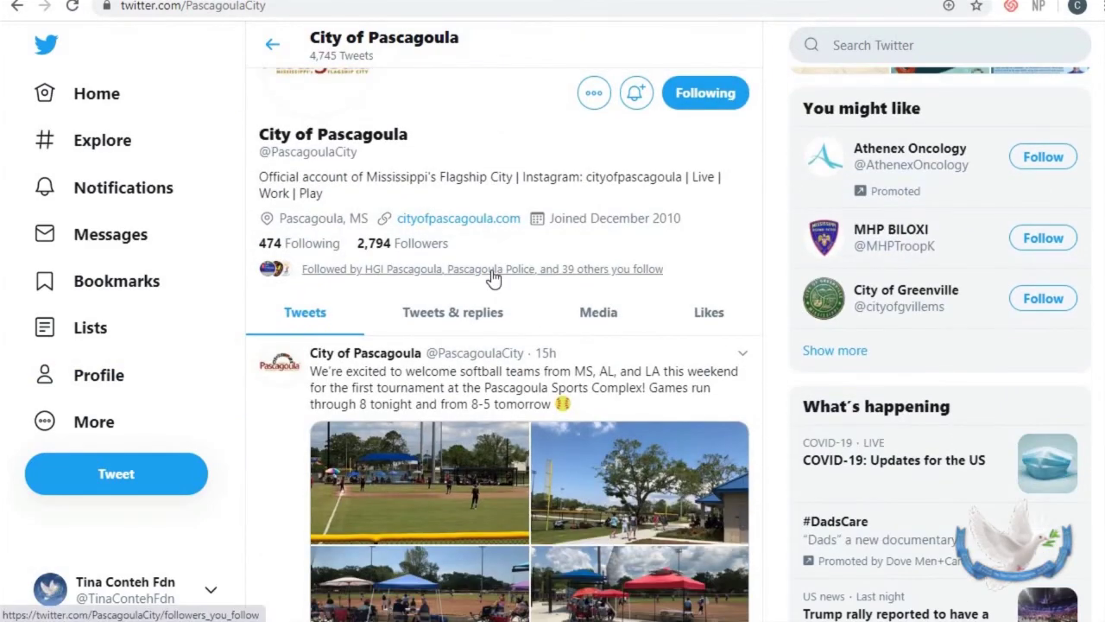
scroll(493, 276, "down", 2)
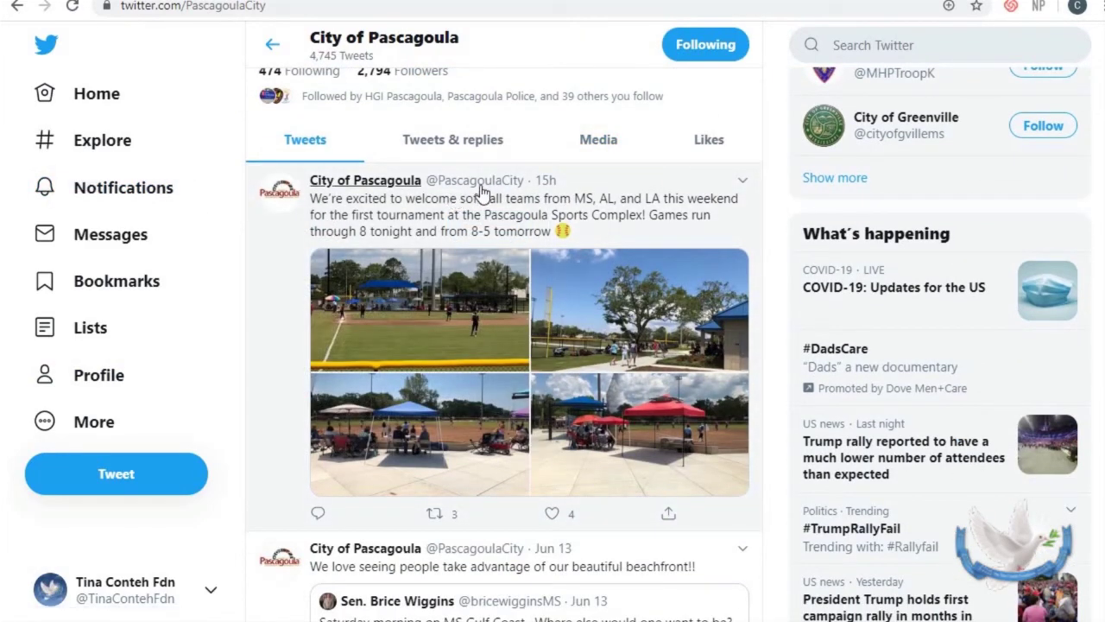
mouse_move(484, 192)
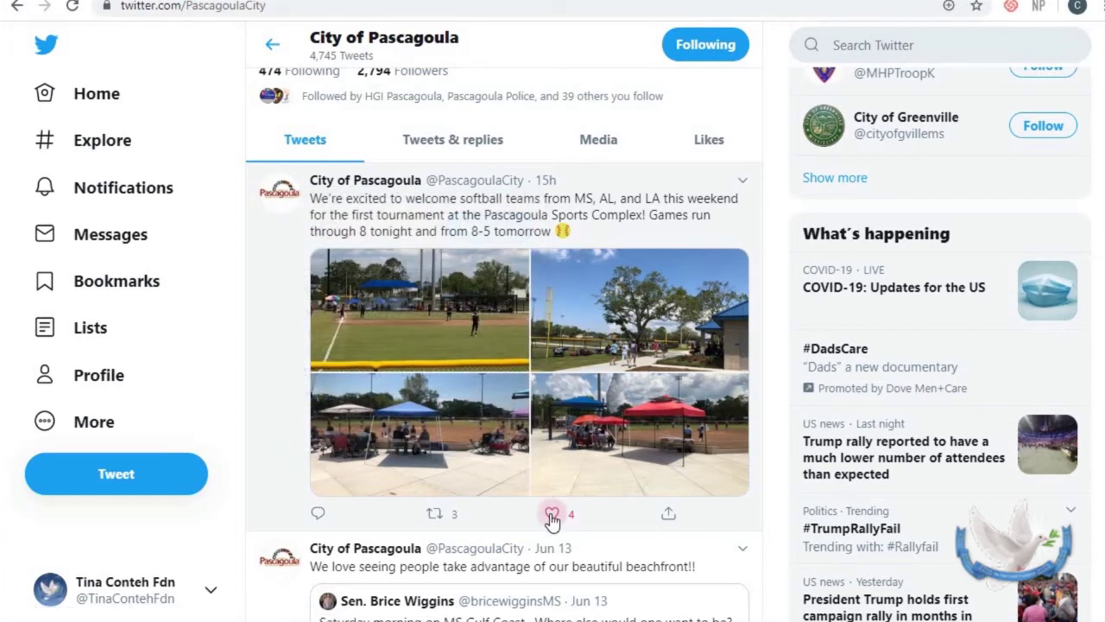
left_click(553, 515)
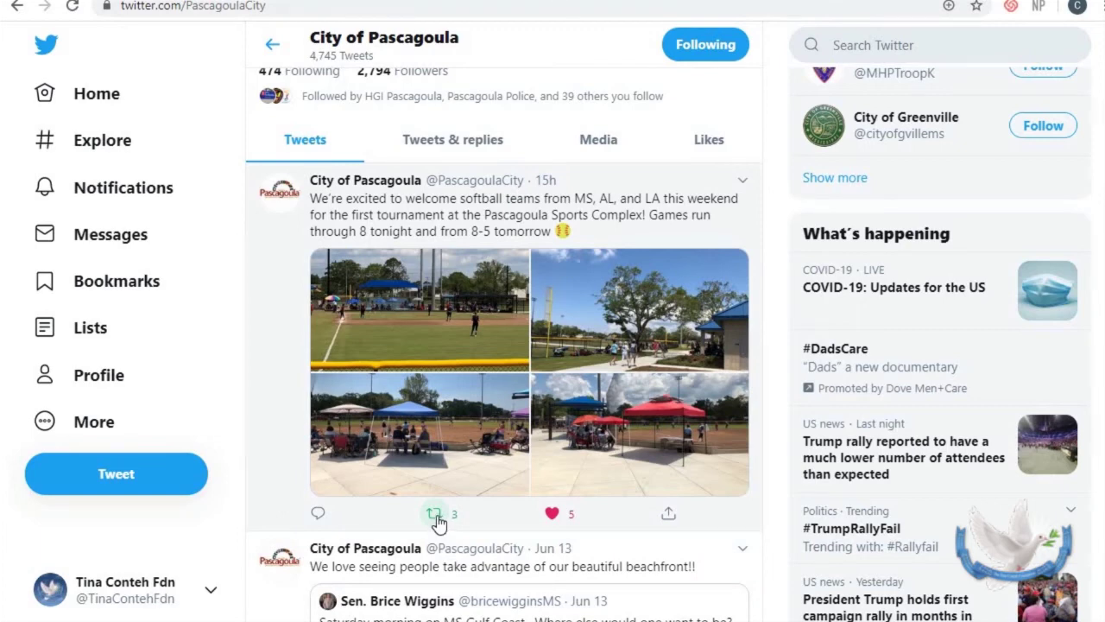
left_click(436, 517)
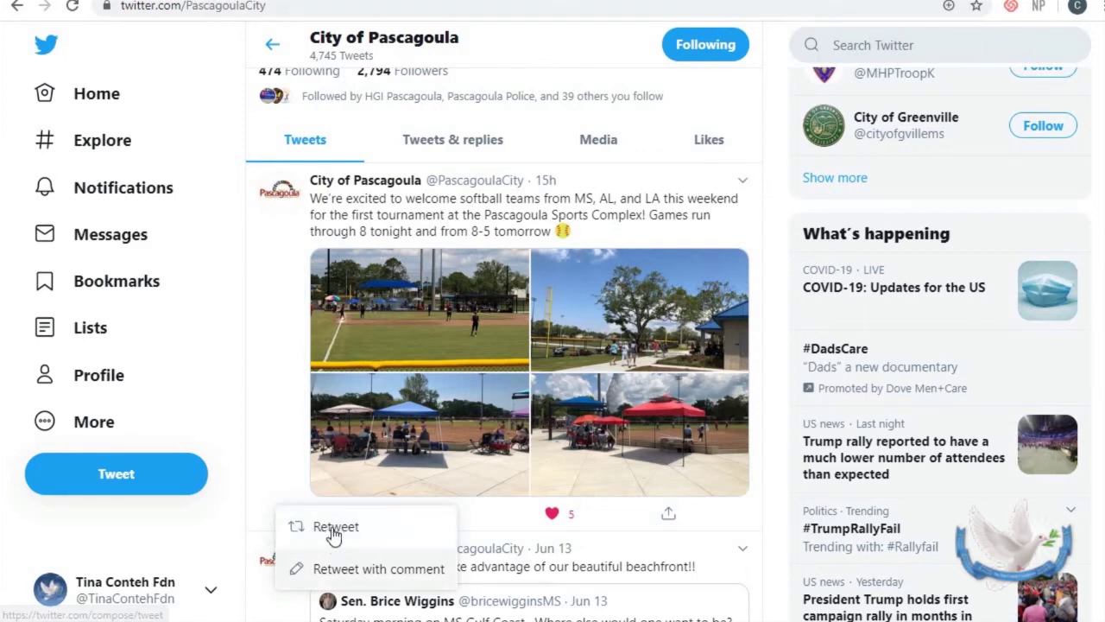
left_click(366, 569)
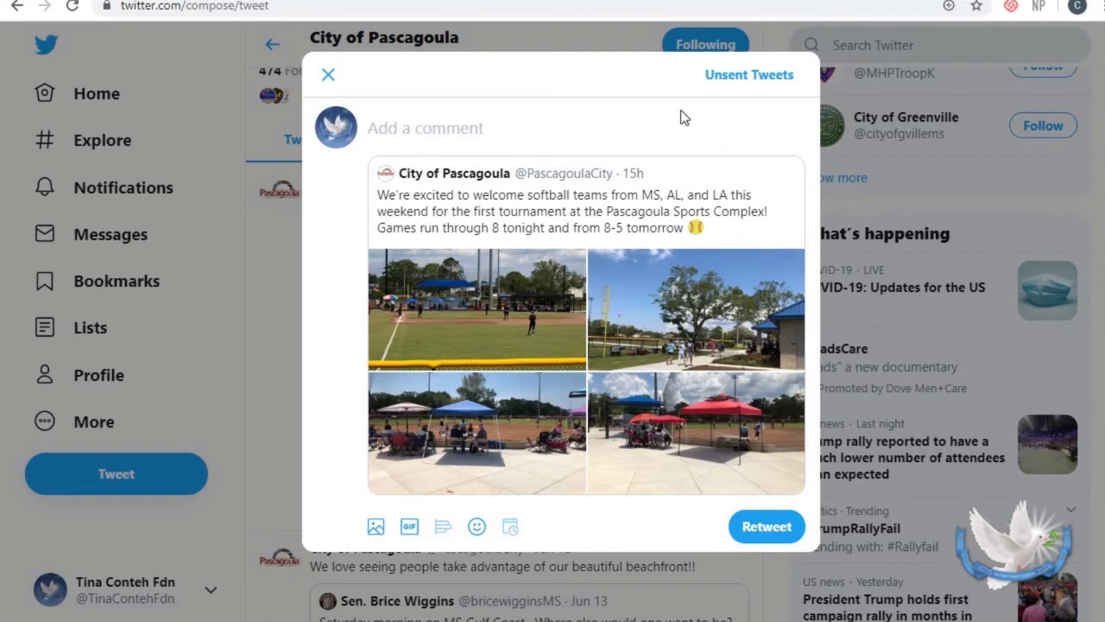
left_click(329, 76)
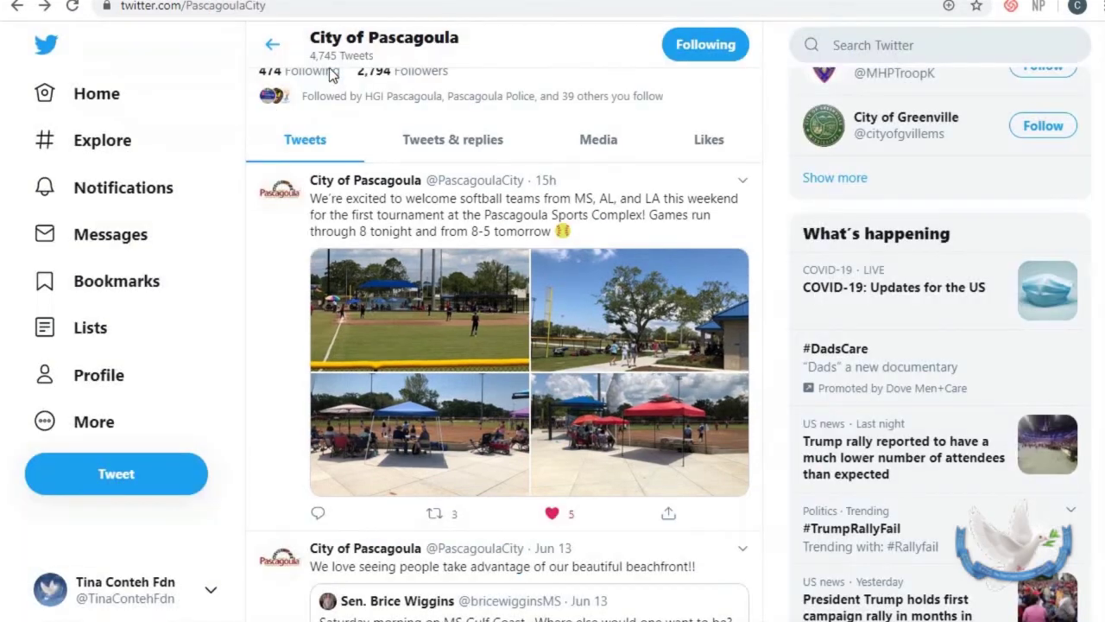
- Go to the foundation's profile and scroll to its latest quote of the softball tweet
left_click(122, 379)
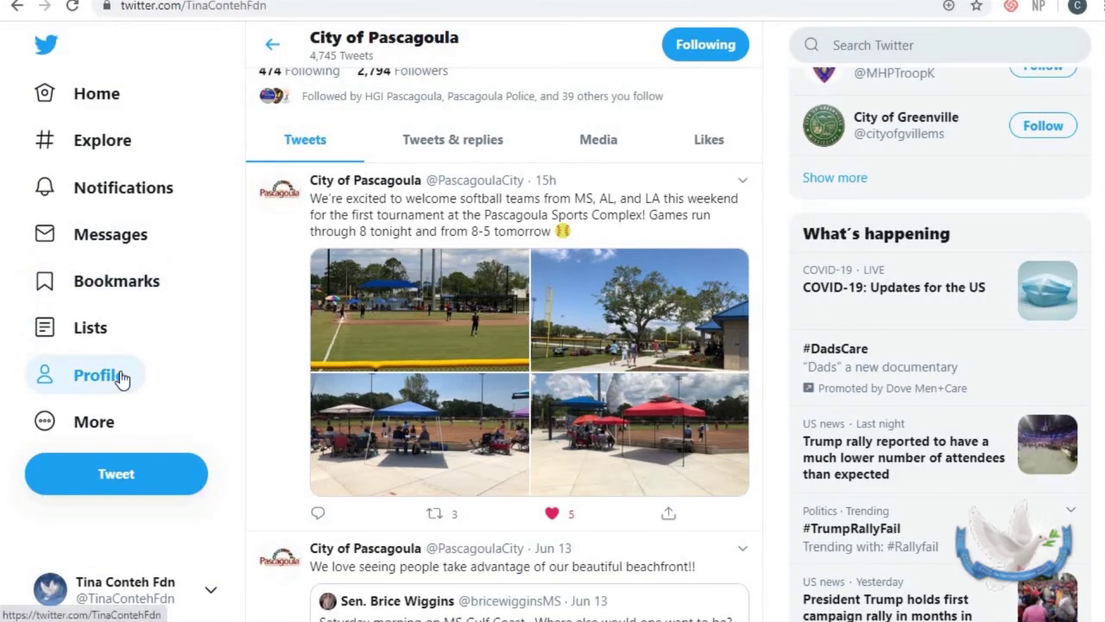
scroll(558, 311, "down", 3)
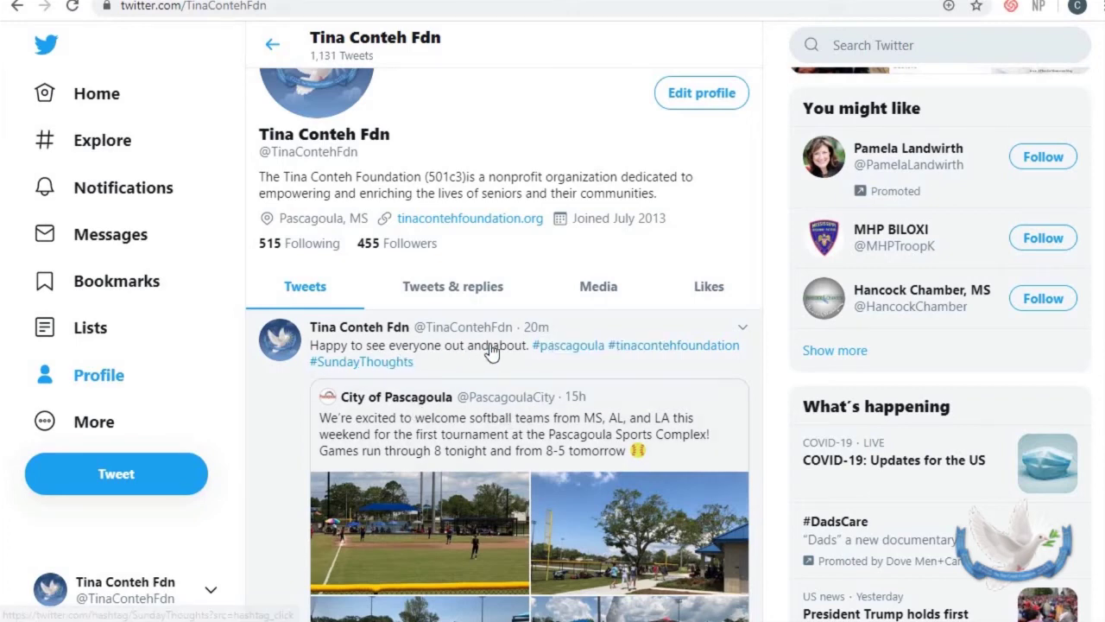
scroll(564, 346, "down", 2)
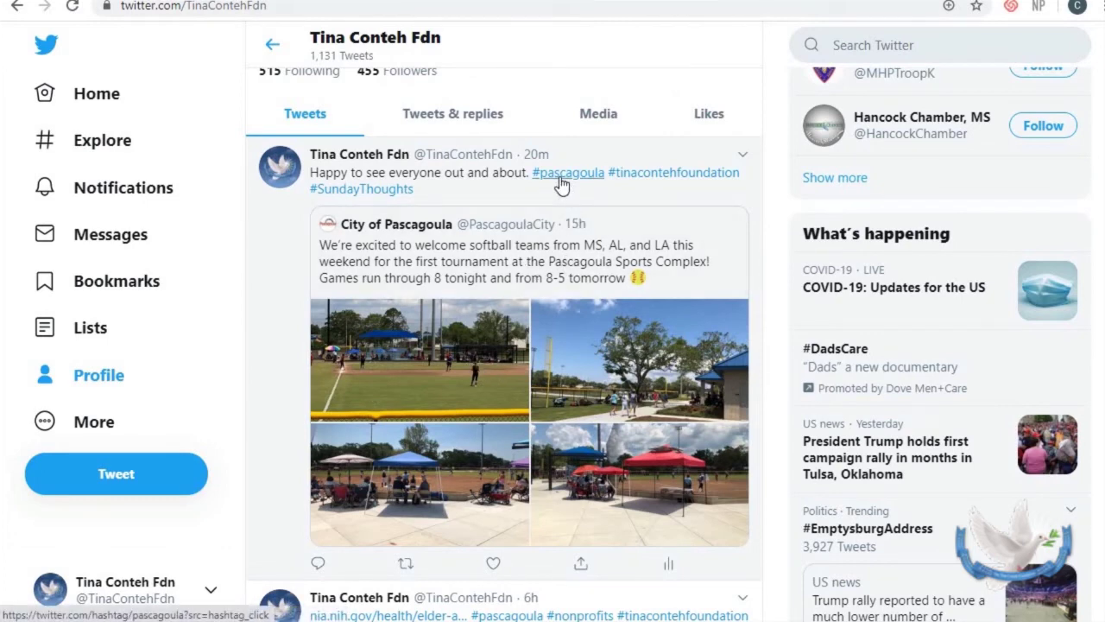
left_click(924, 49)
type("pas")
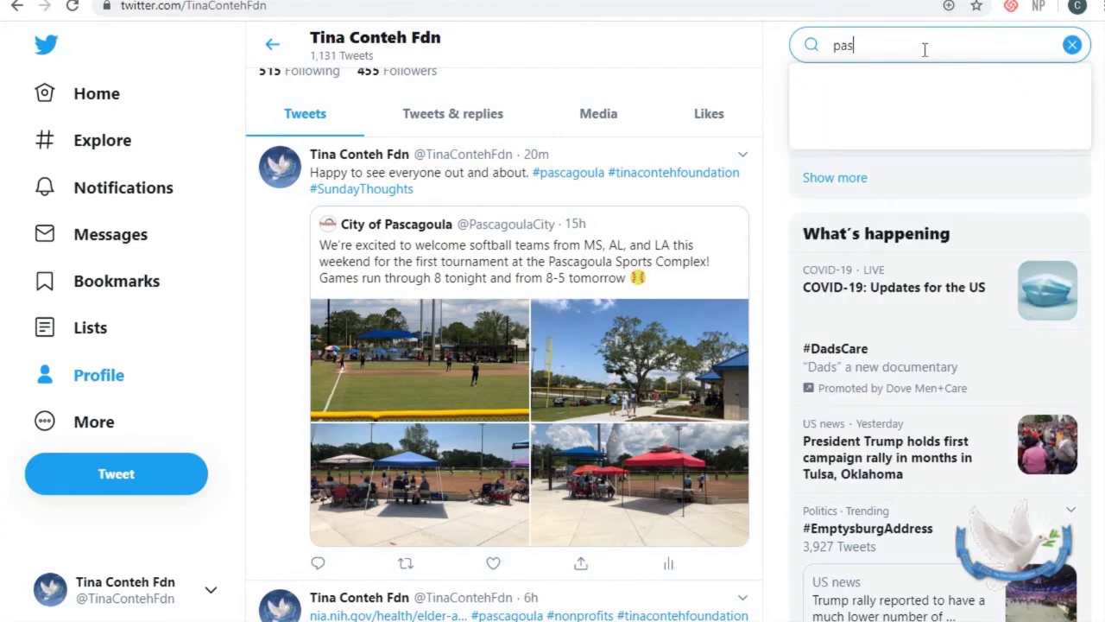
type("ca")
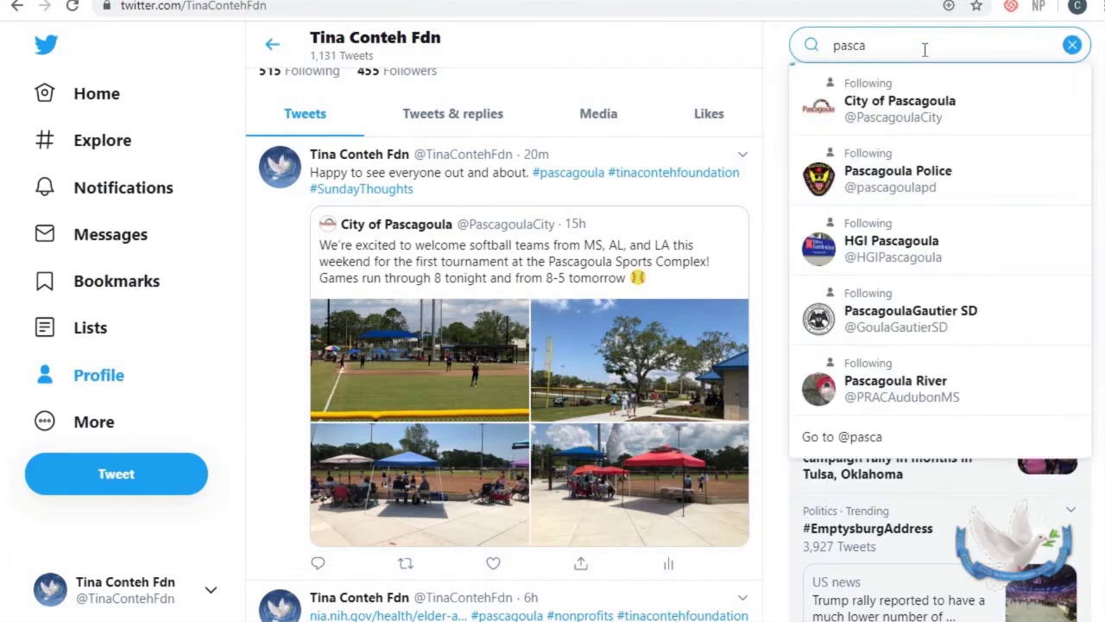
type("goula")
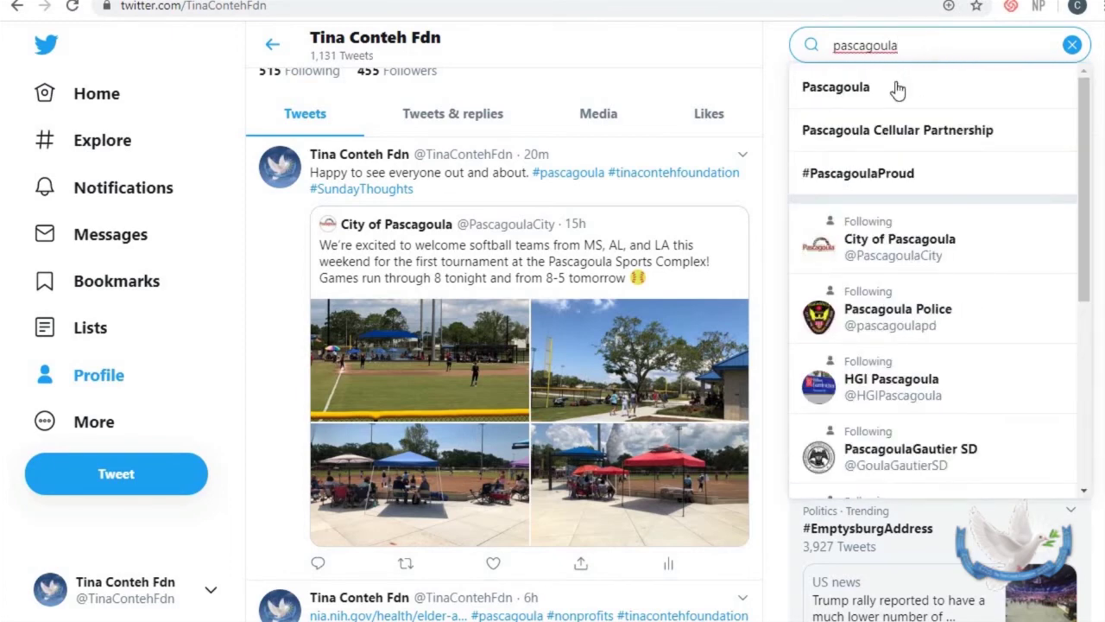
left_click(901, 88)
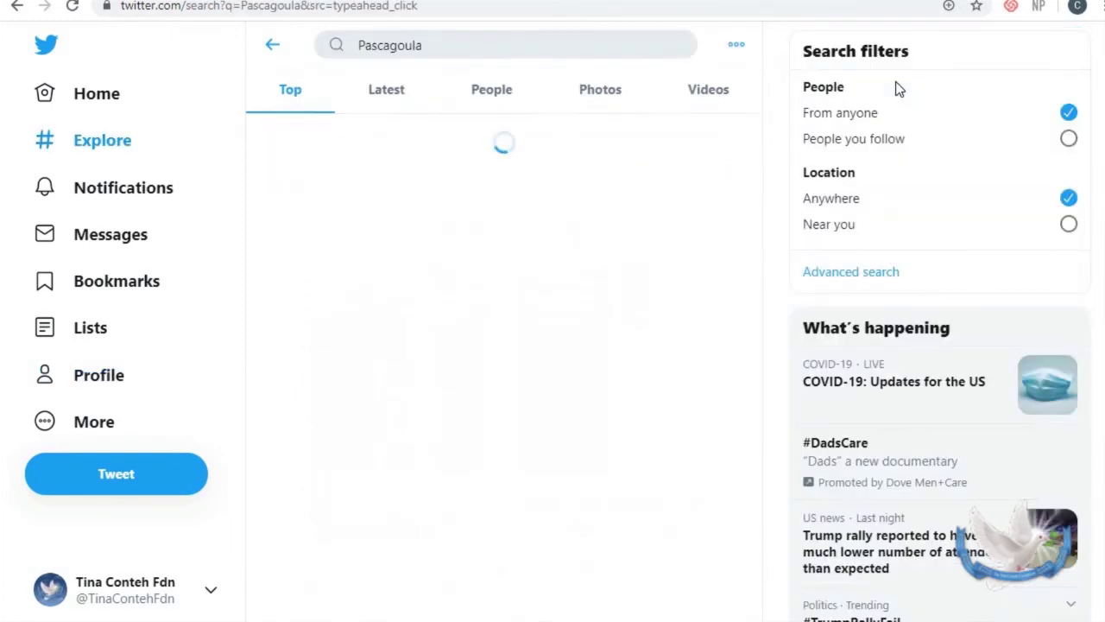
left_click(400, 97)
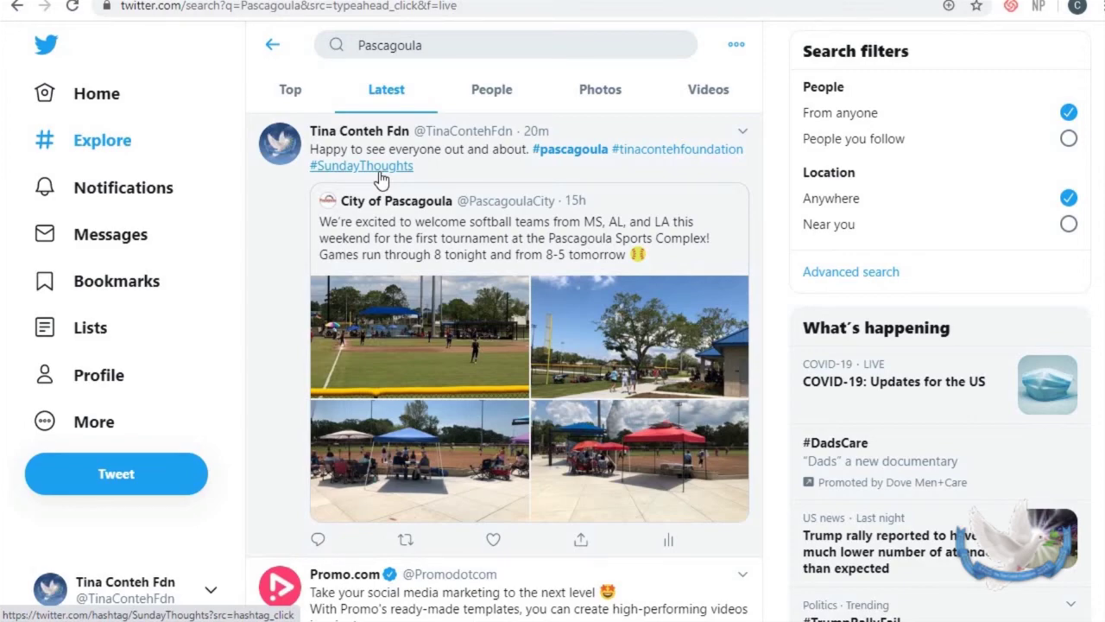
key("alt+Left")
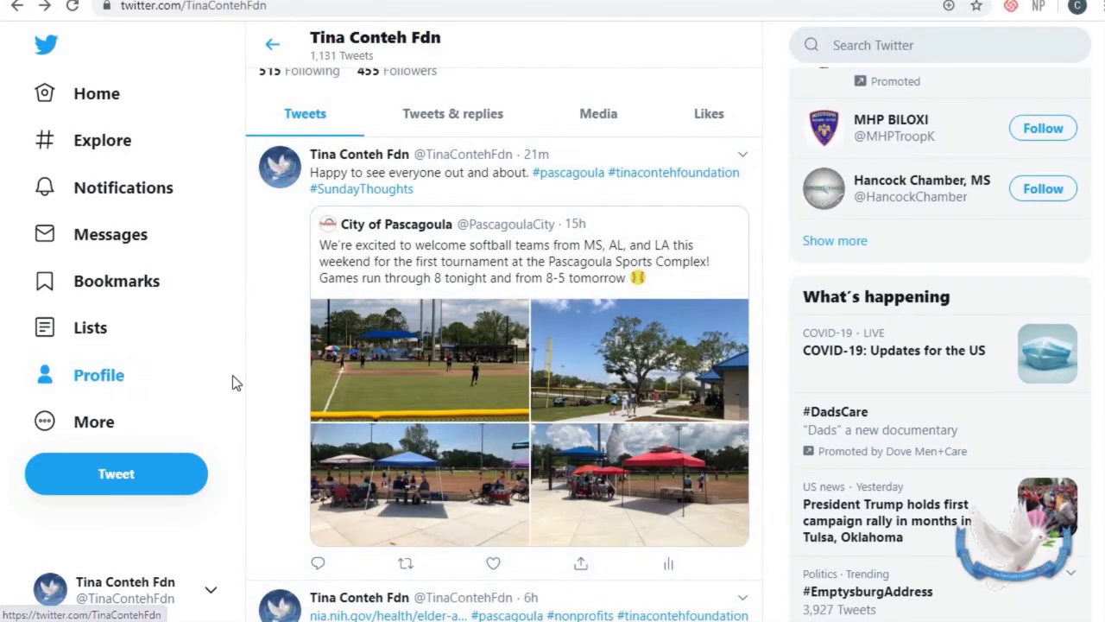
- Open Analytics from the More menu to see the 28-day account summary
left_click(94, 421)
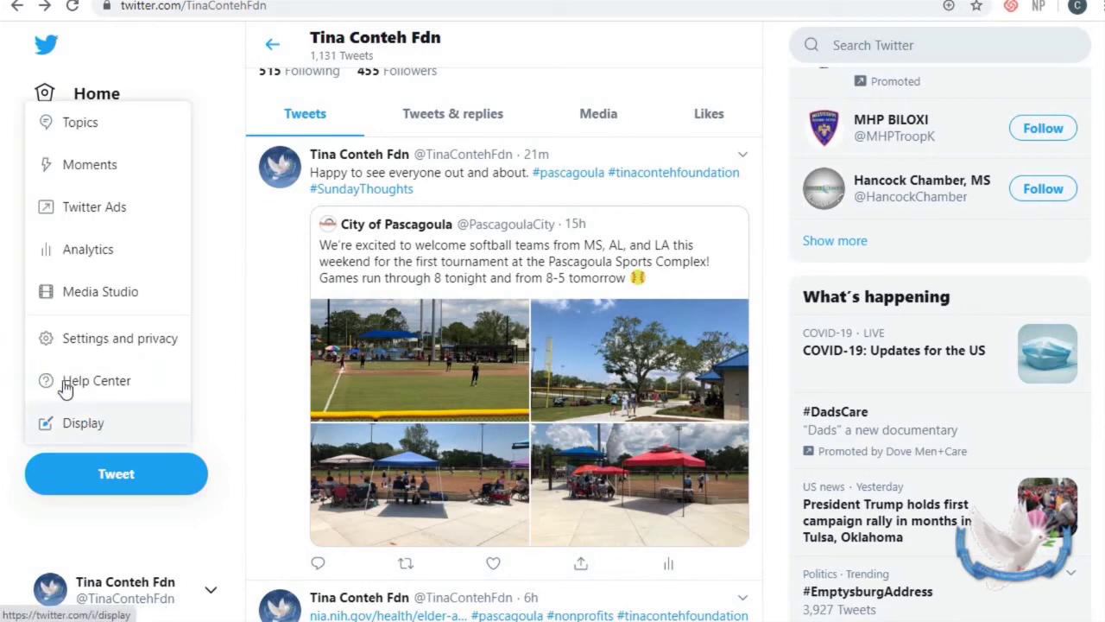
left_click(109, 253)
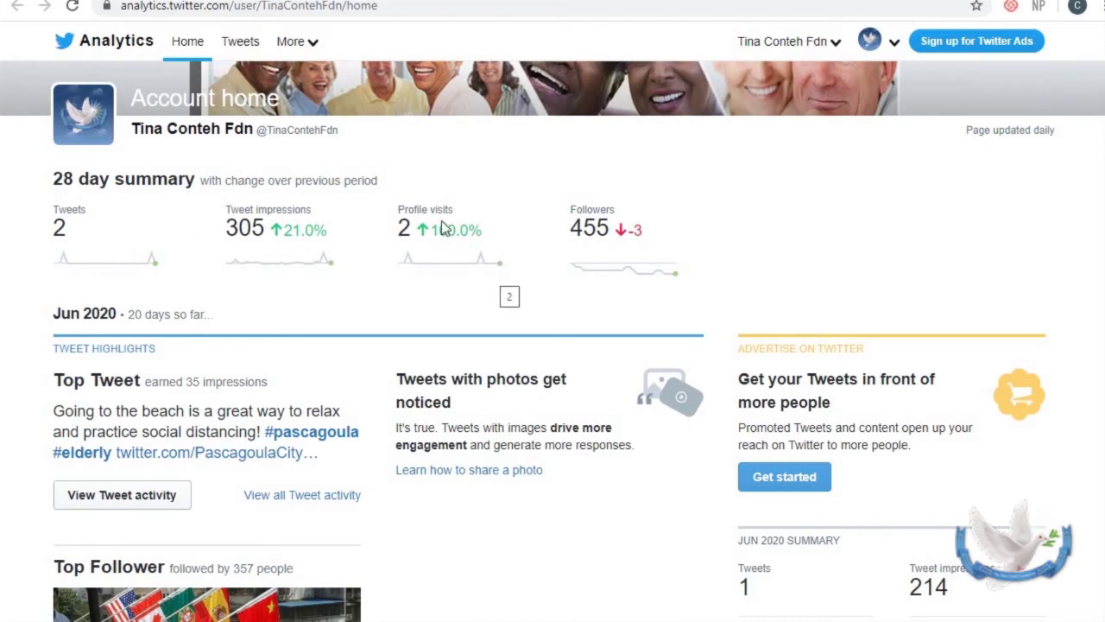
- Scroll to the June 2020 highlights showing the beach top tweet with 35 impressions
scroll(677, 316, "down", 2)
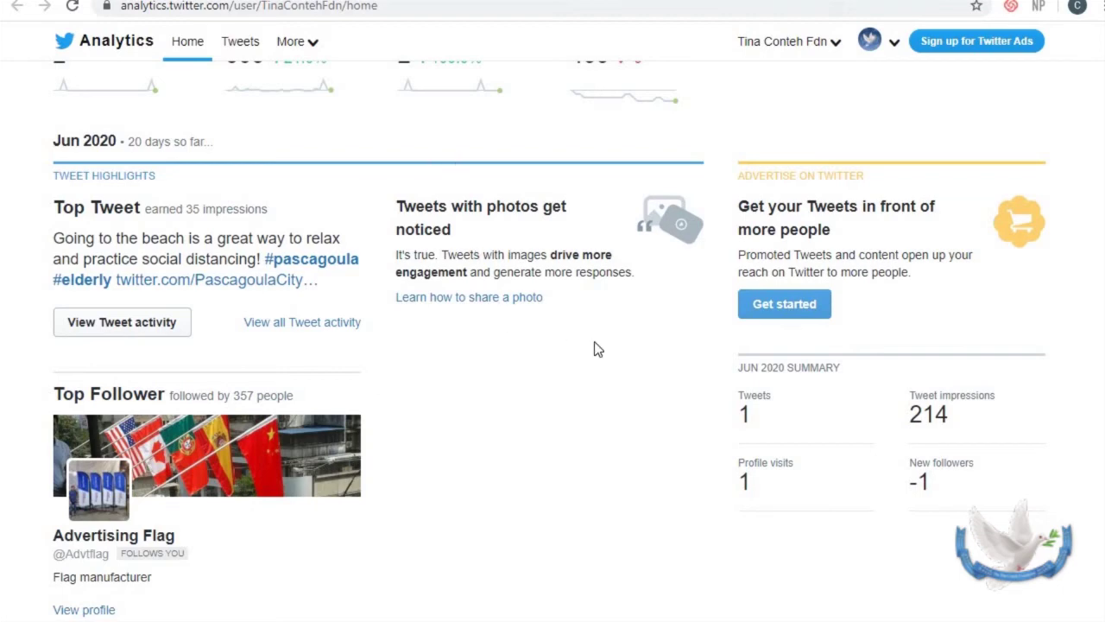
- Scroll back to the April 2017 summary, with 8,963 impressions and 97 new followers
scroll(594, 349, "down", 6)
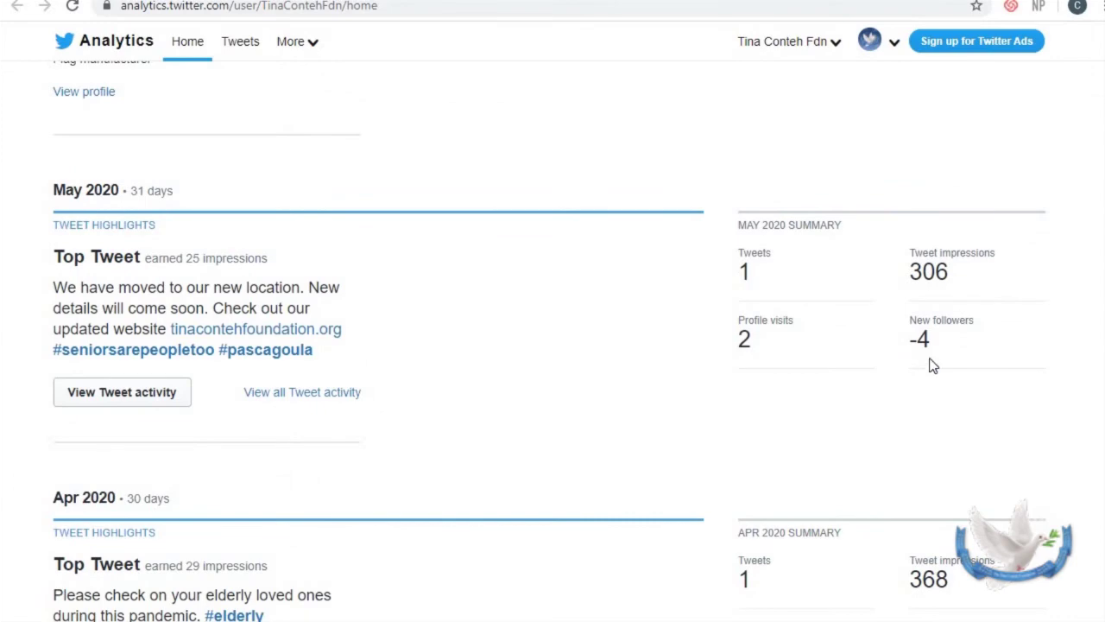
scroll(933, 365, "down", 6)
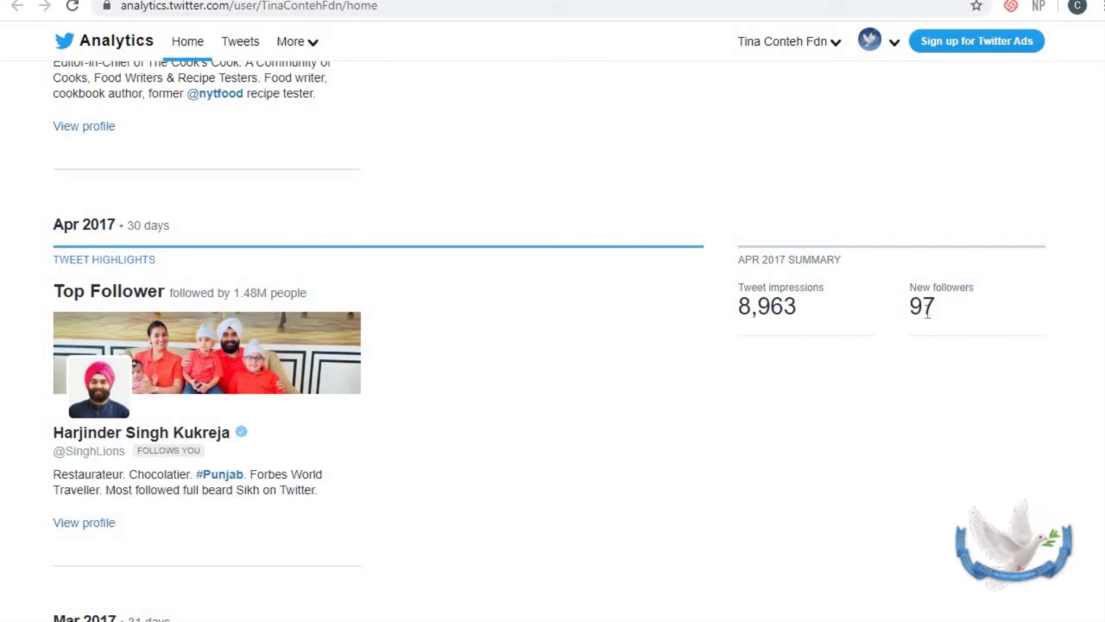
scroll(927, 313, "up", 3)
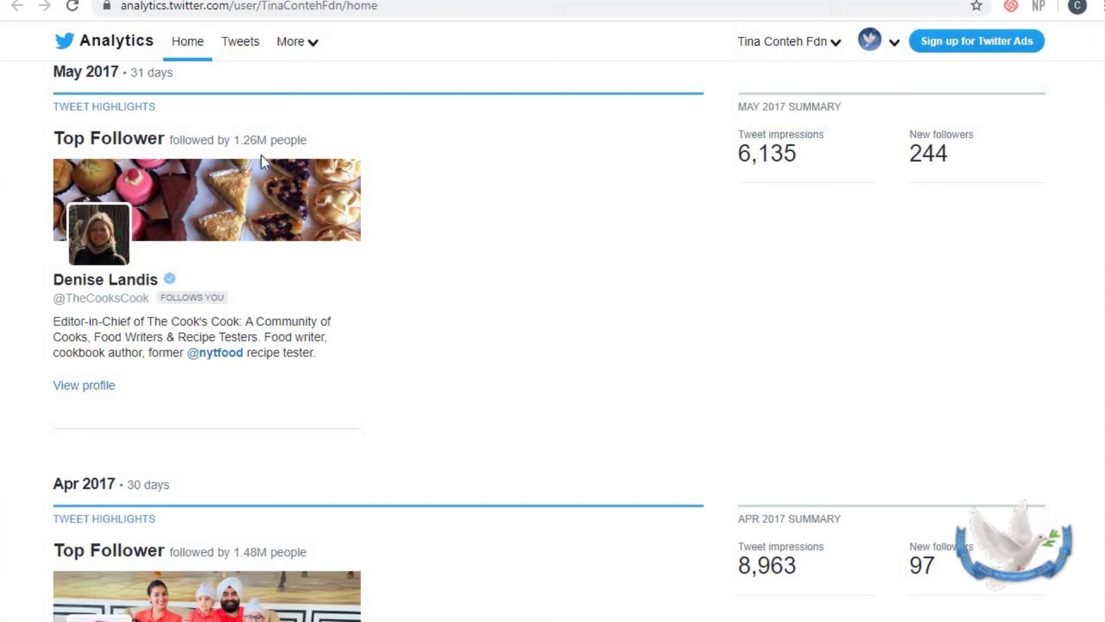
- Scroll up from May 2017 to the late-2018 summaries, ending near November 2018's 236 impressions
scroll(871, 212, "up", 1)
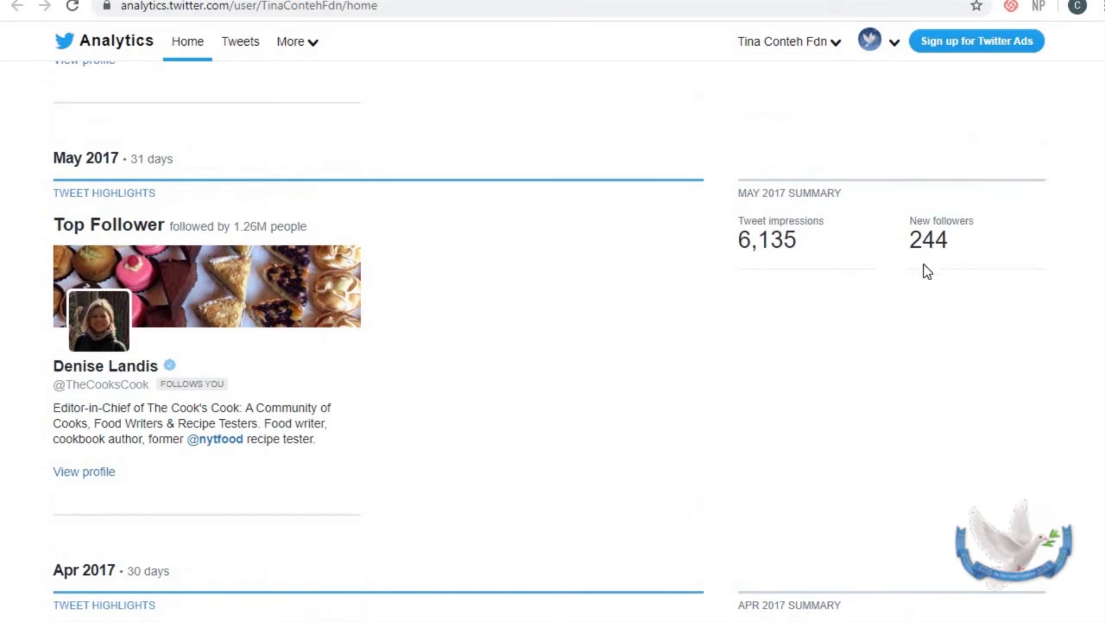
scroll(925, 271, "up", 2)
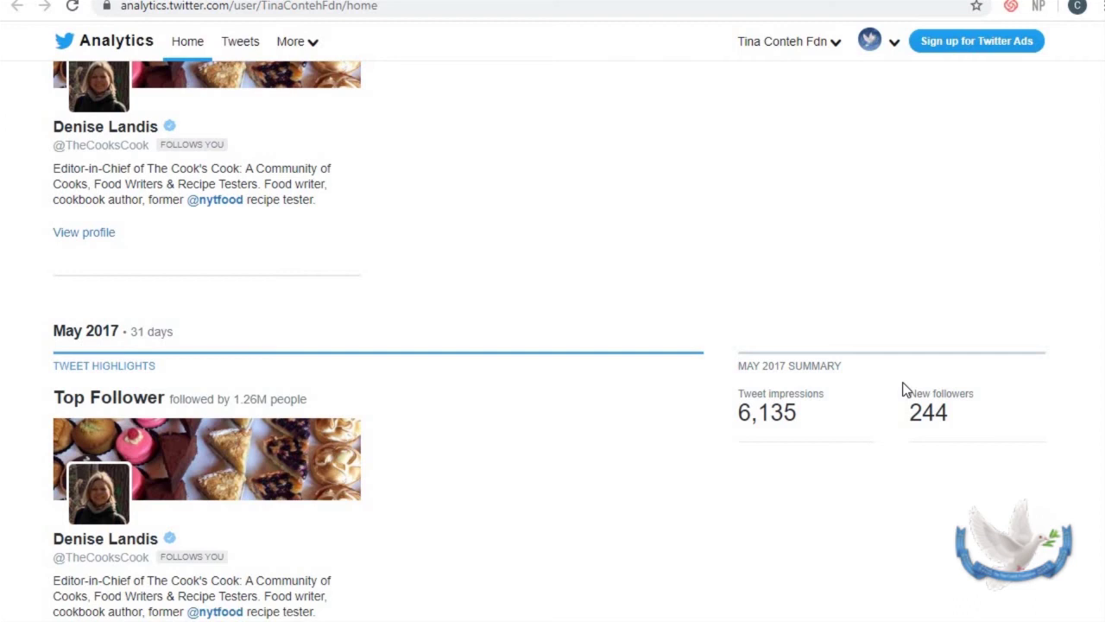
scroll(56, 138, "up", 7)
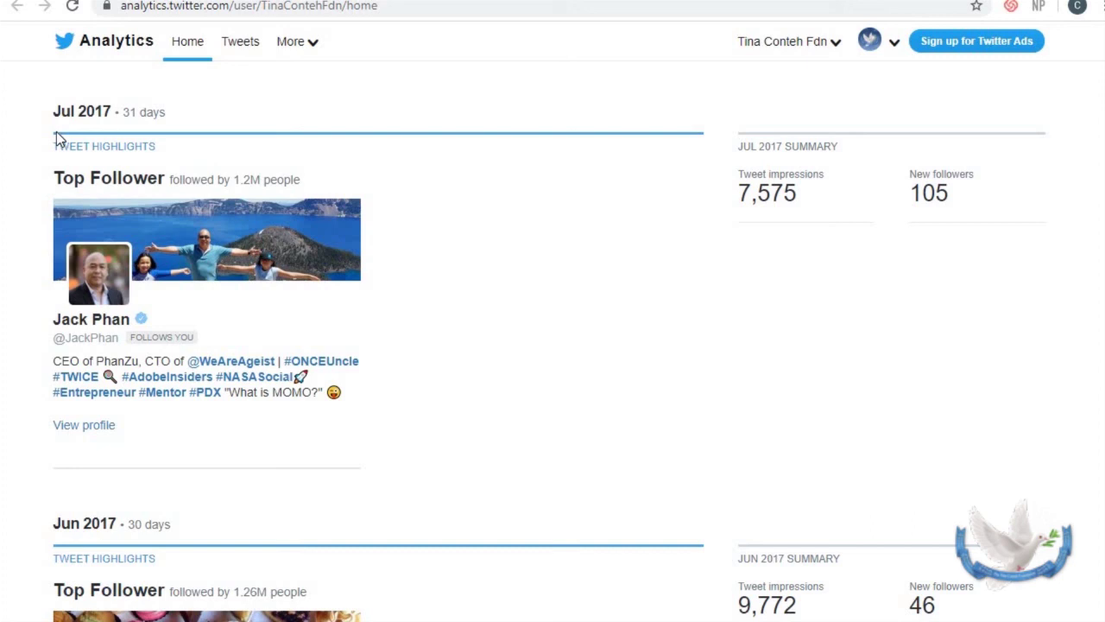
scroll(249, 212, "up", 5)
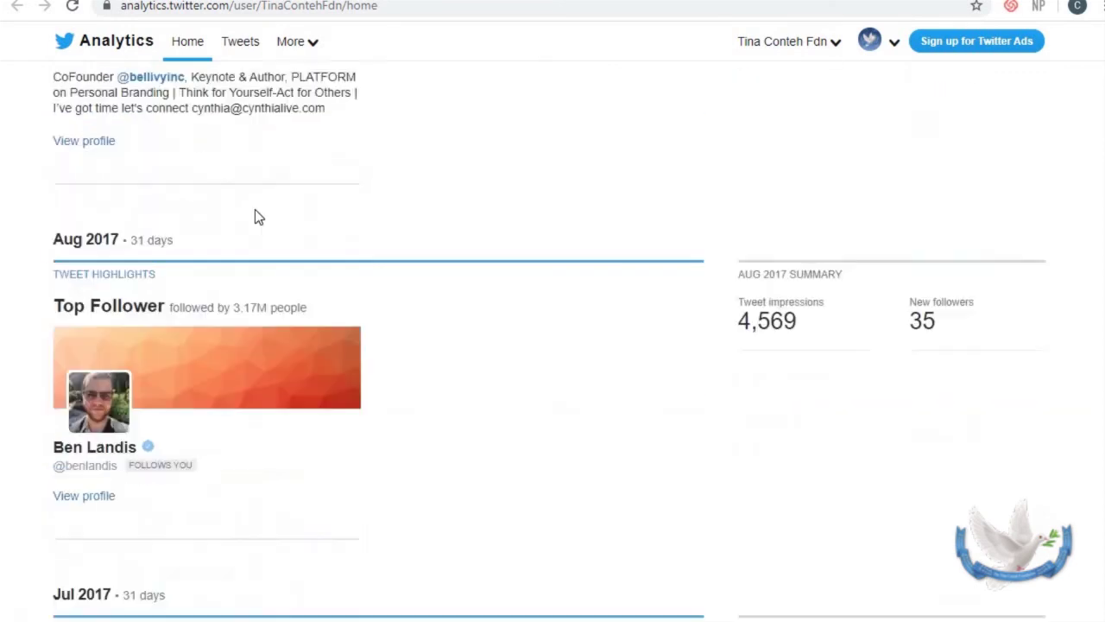
scroll(257, 216, "up", 2)
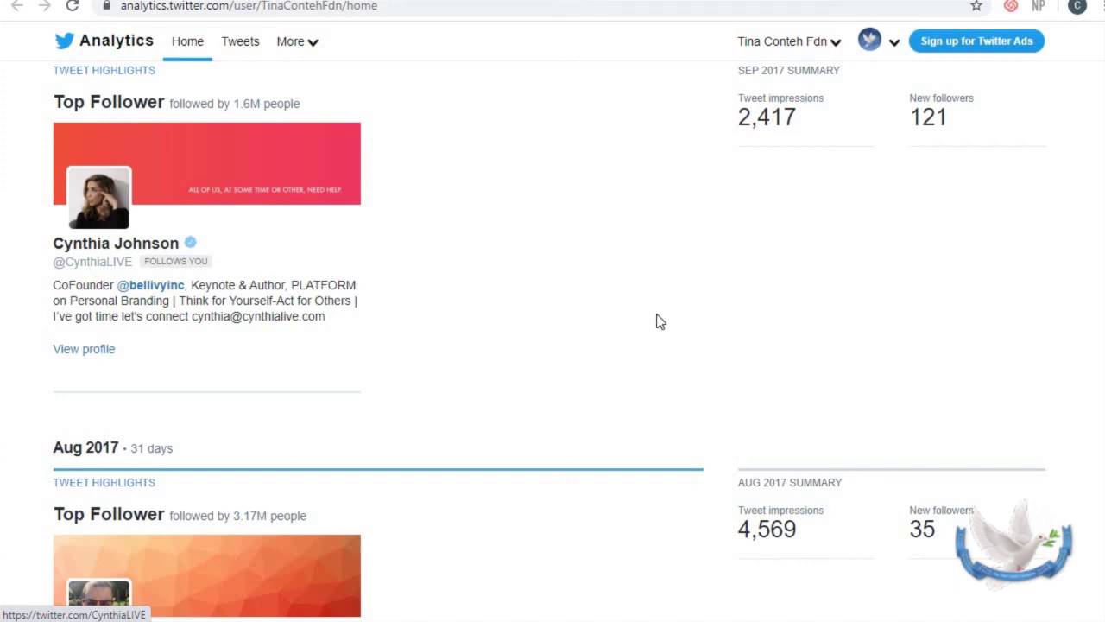
scroll(575, 314, "up", 20)
scroll(577, 313, "up", 20)
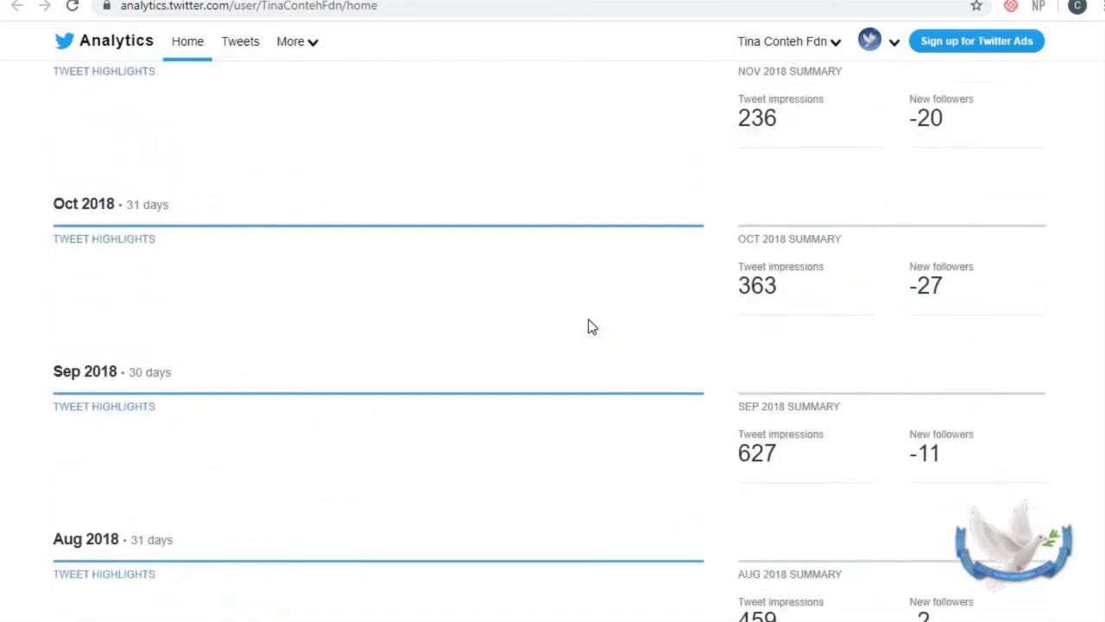